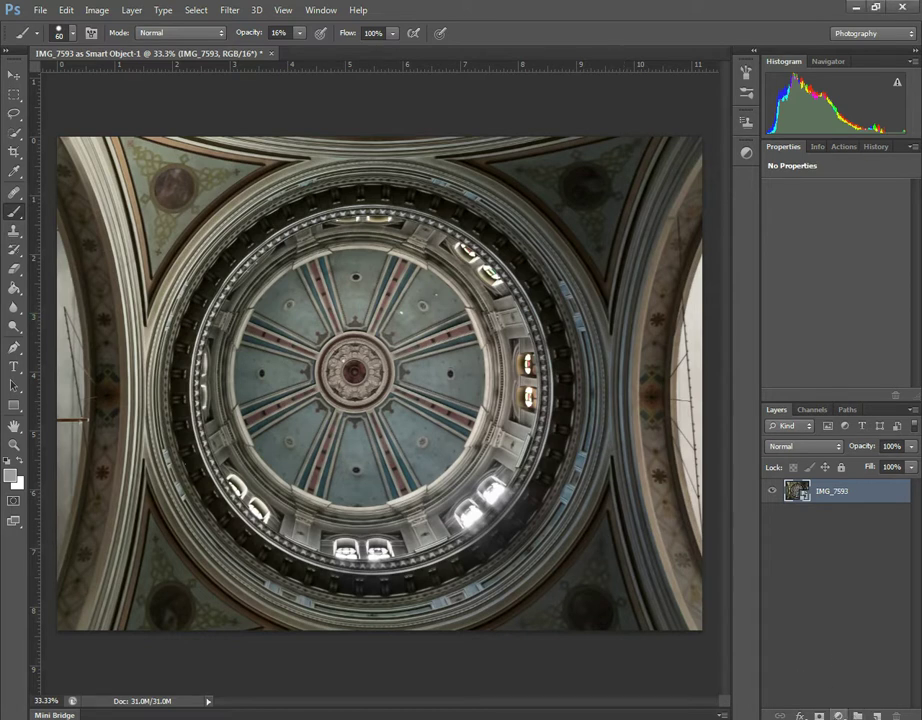
- Add a default Black & White adjustment layer and enlarge Properties to show all sliders
{"action": "left_click", "coordinate": [838, 716]}
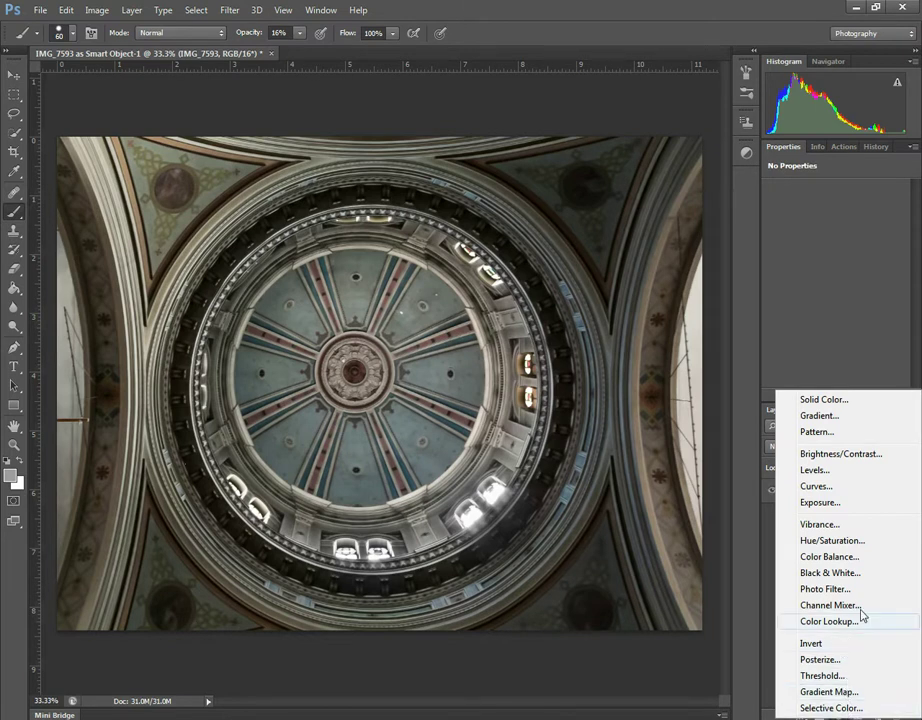
{"action": "left_click", "coordinate": [864, 574]}
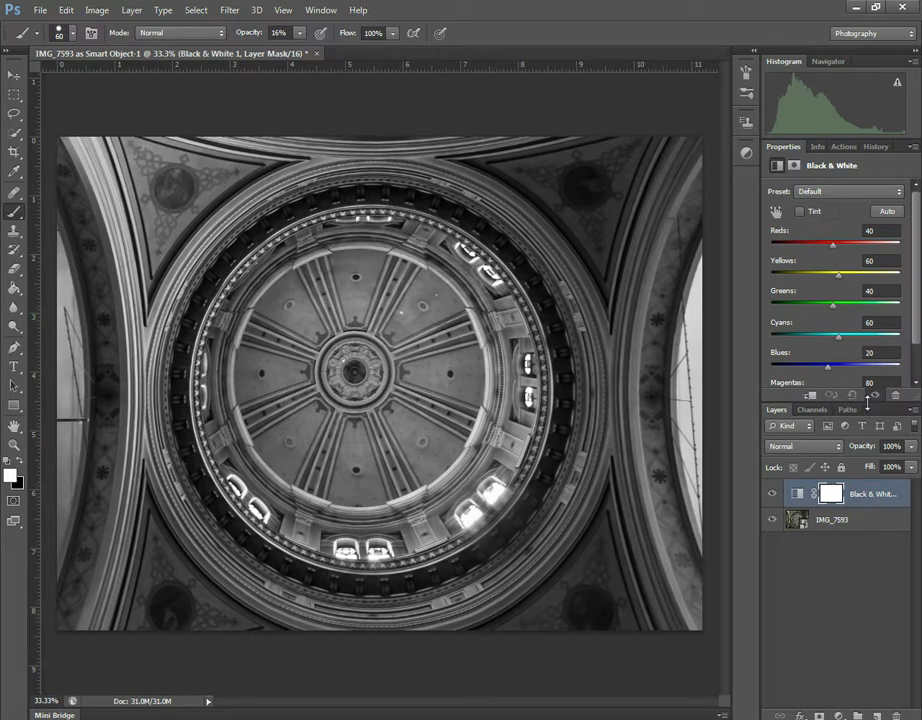
{"action": "left_click_drag", "start_coordinate": [866, 400], "coordinate": [866, 446]}
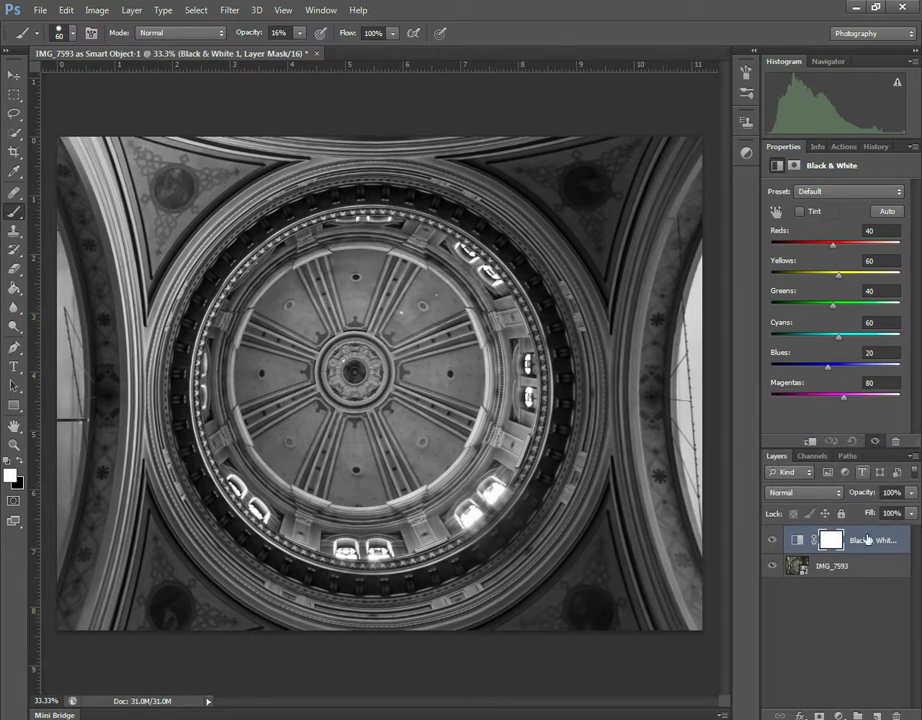
- Browse the Layer menu, then dismiss it without adding anything
{"action": "left_click", "coordinate": [138, 12]}
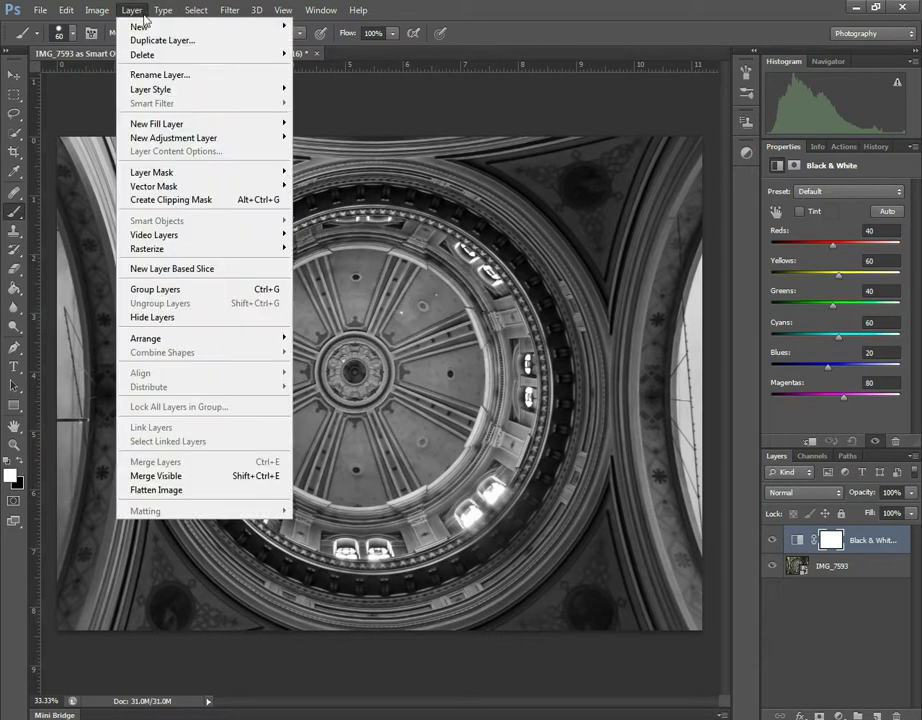
{"action": "mouse_move", "coordinate": [205, 139]}
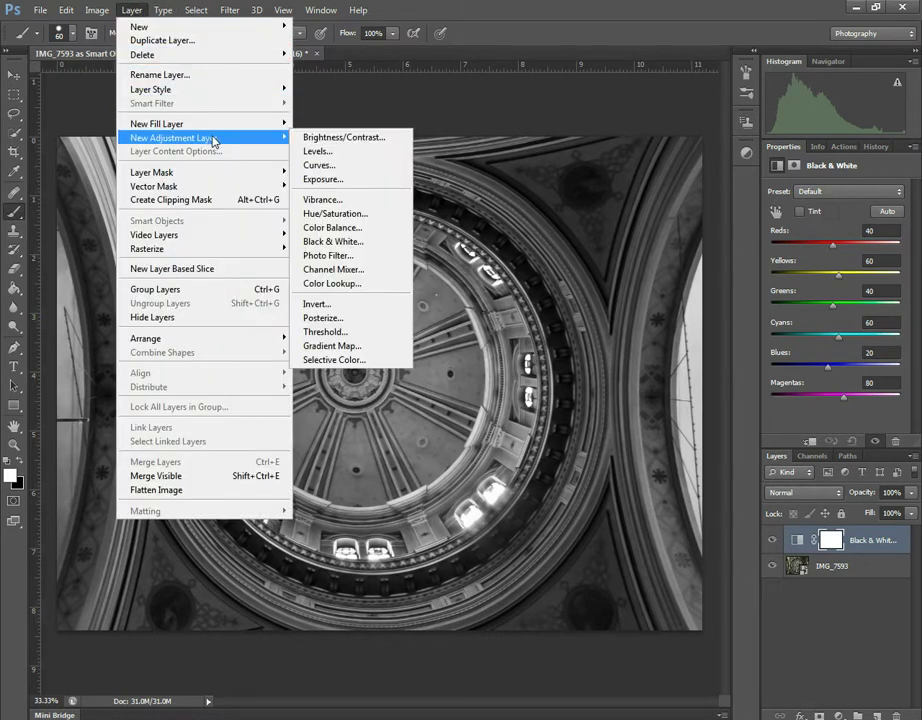
{"action": "left_click", "coordinate": [418, 11]}
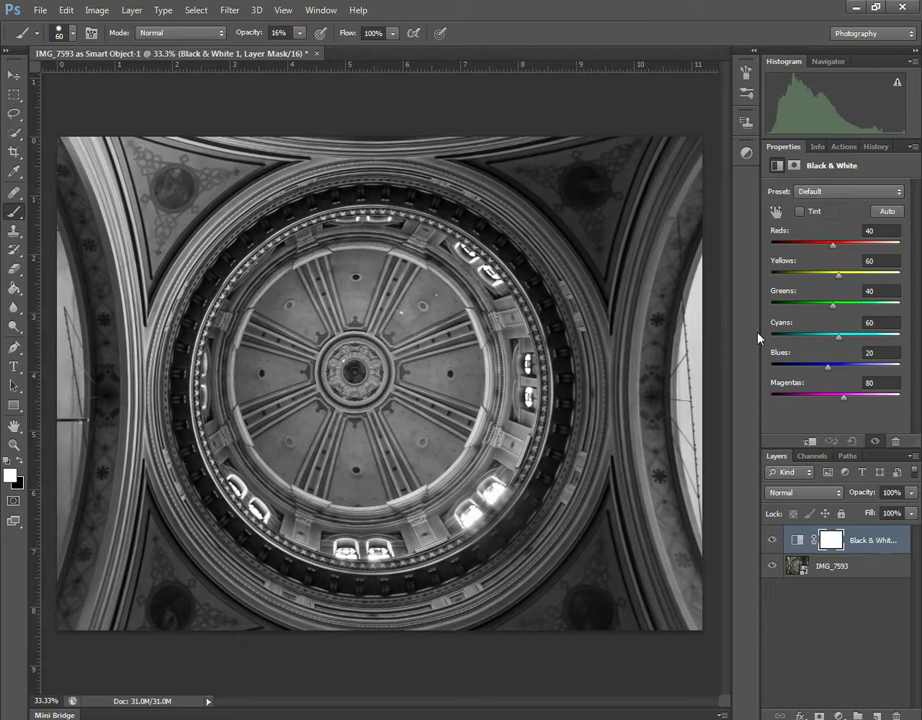
- Widen the panel dock and raise the Black & White Reds value from 40 to 57
{"action": "left_click_drag", "start_coordinate": [757, 335], "coordinate": [650, 335]}
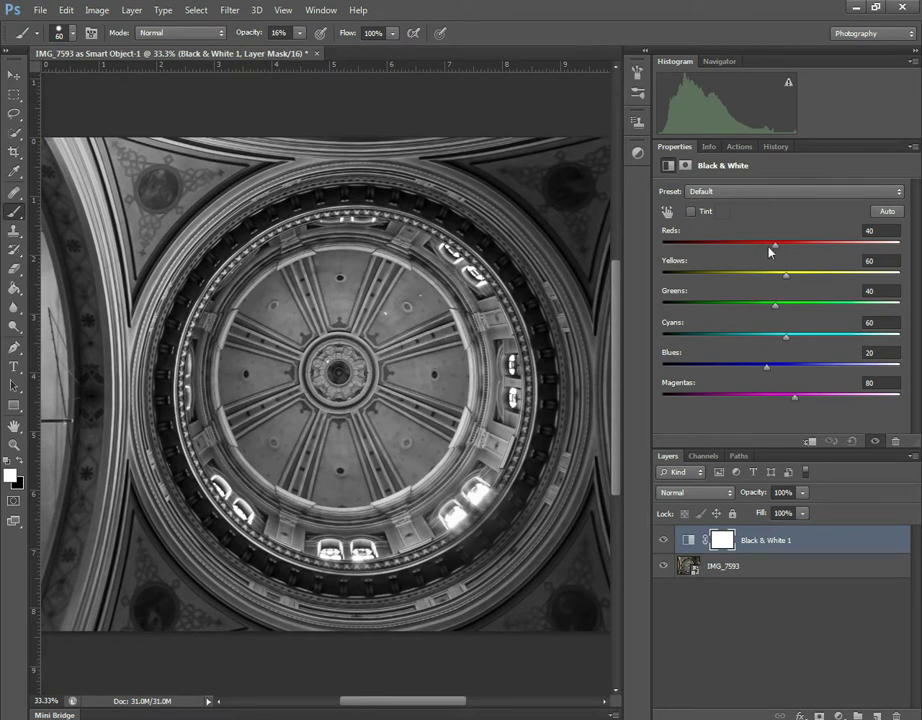
{"action": "mouse_move", "coordinate": [769, 251]}
{"action": "left_mouse_down"}
{"action": "mouse_move", "coordinate": [694, 250]}
{"action": "mouse_move", "coordinate": [857, 236]}
{"action": "mouse_move", "coordinate": [741, 245]}
{"action": "mouse_move", "coordinate": [891, 254]}
{"action": "mouse_move", "coordinate": [761, 245]}
{"action": "mouse_move", "coordinate": [785, 245]}
{"action": "left_mouse_up"}
- Sample the Blue Filter, Darker, Green Filter, High Contrast Blue and High Contrast Red presets
{"action": "left_click", "coordinate": [852, 196]}
{"action": "left_click", "coordinate": [785, 206]}
{"action": "left_click", "coordinate": [756, 196]}
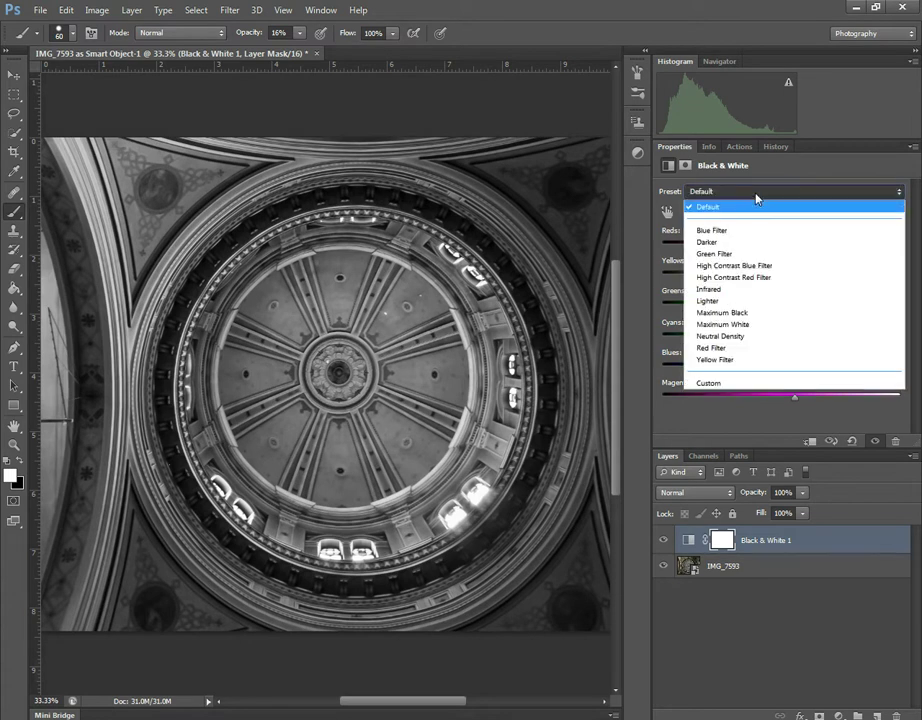
{"action": "left_click", "coordinate": [786, 236]}
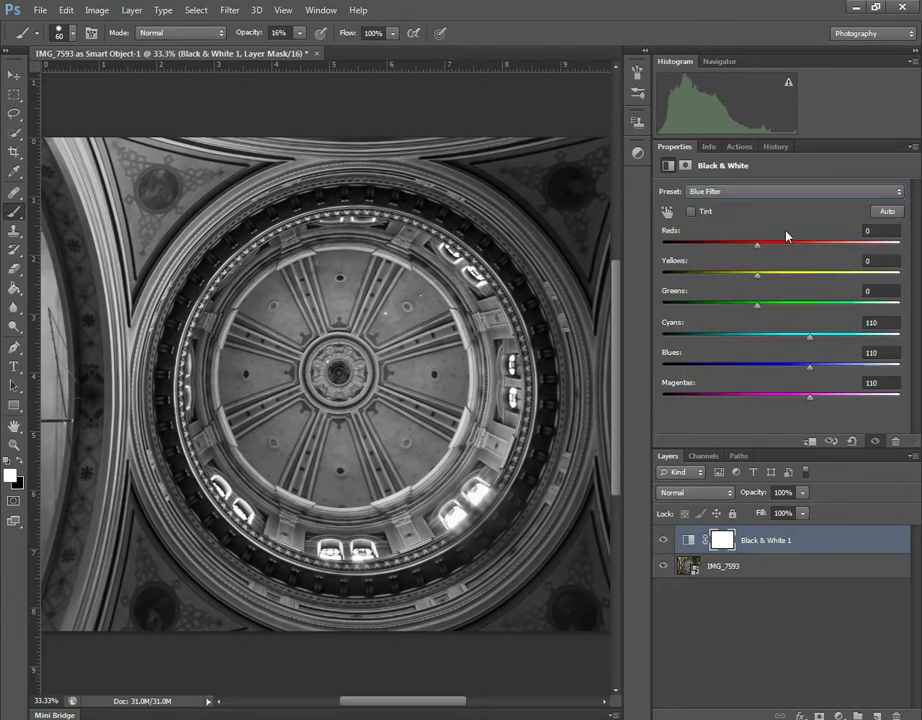
{"action": "left_click", "coordinate": [786, 197]}
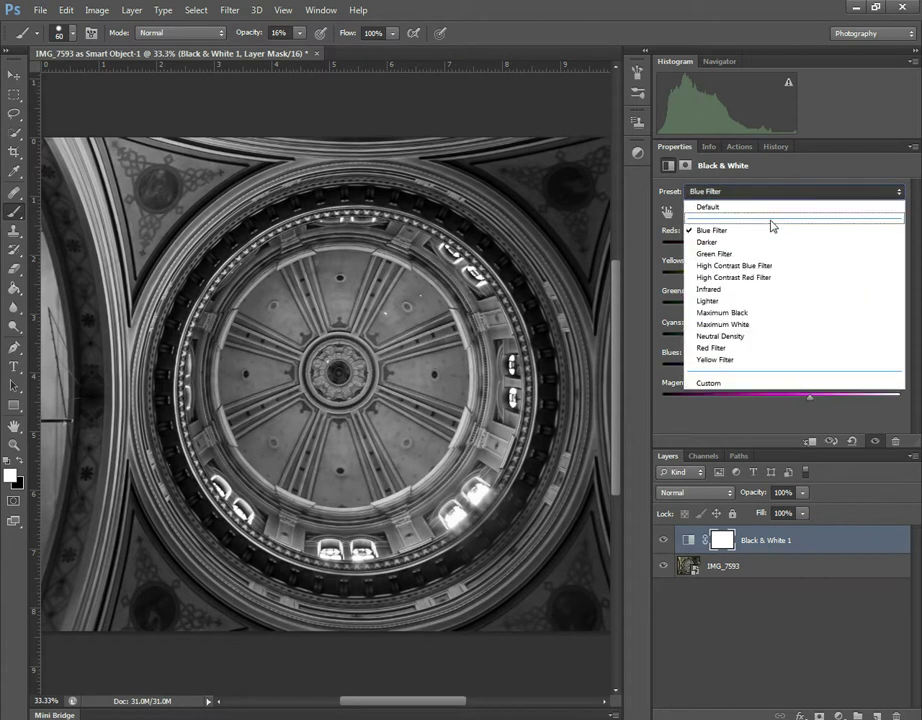
{"action": "left_click", "coordinate": [778, 241]}
{"action": "left_click", "coordinate": [741, 201]}
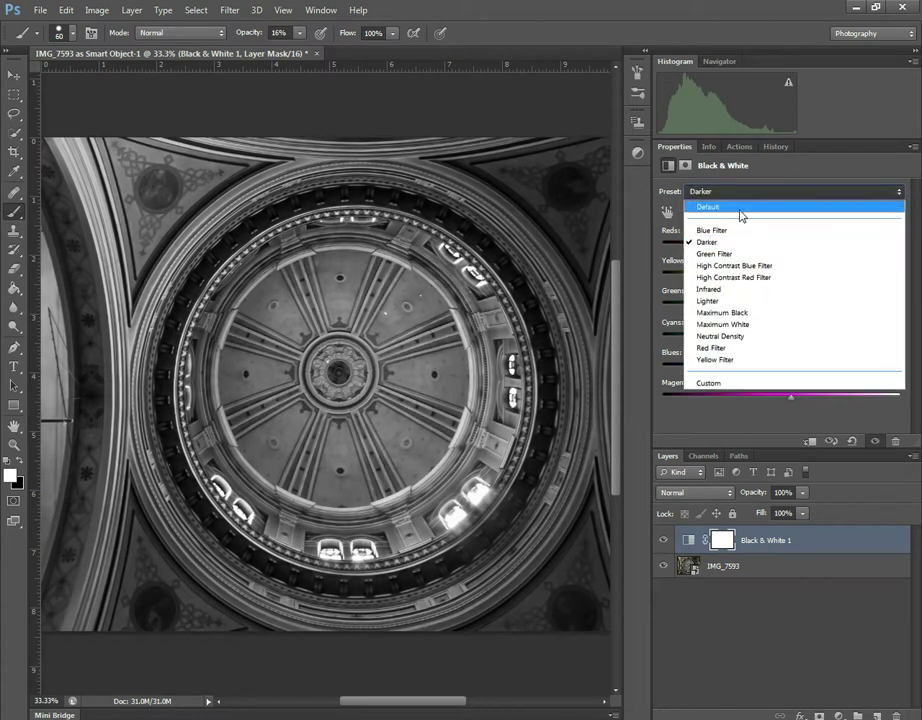
{"action": "left_click", "coordinate": [754, 257]}
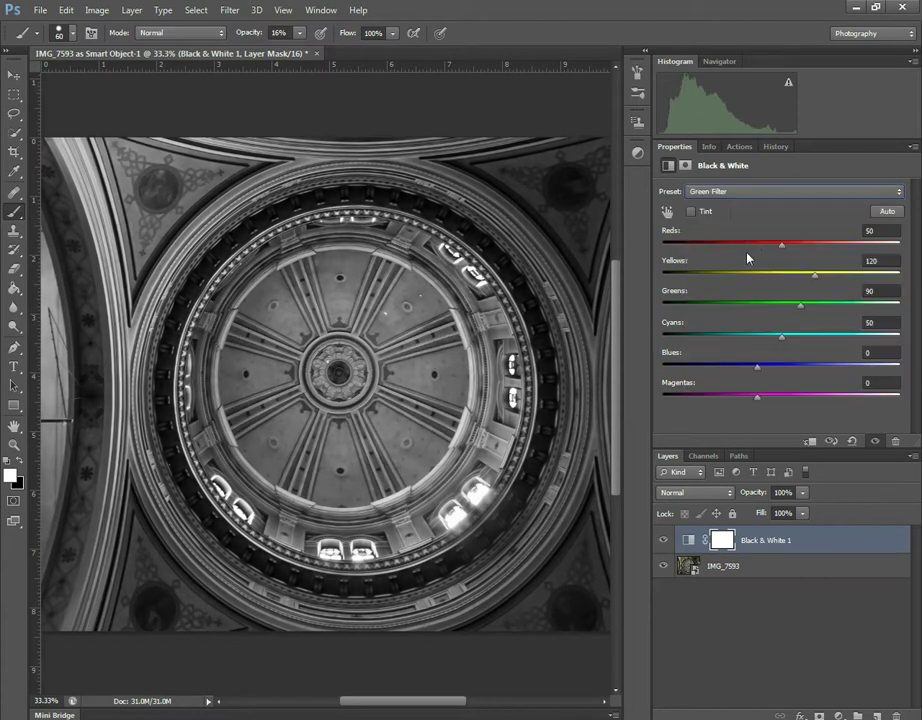
{"action": "left_click", "coordinate": [776, 194]}
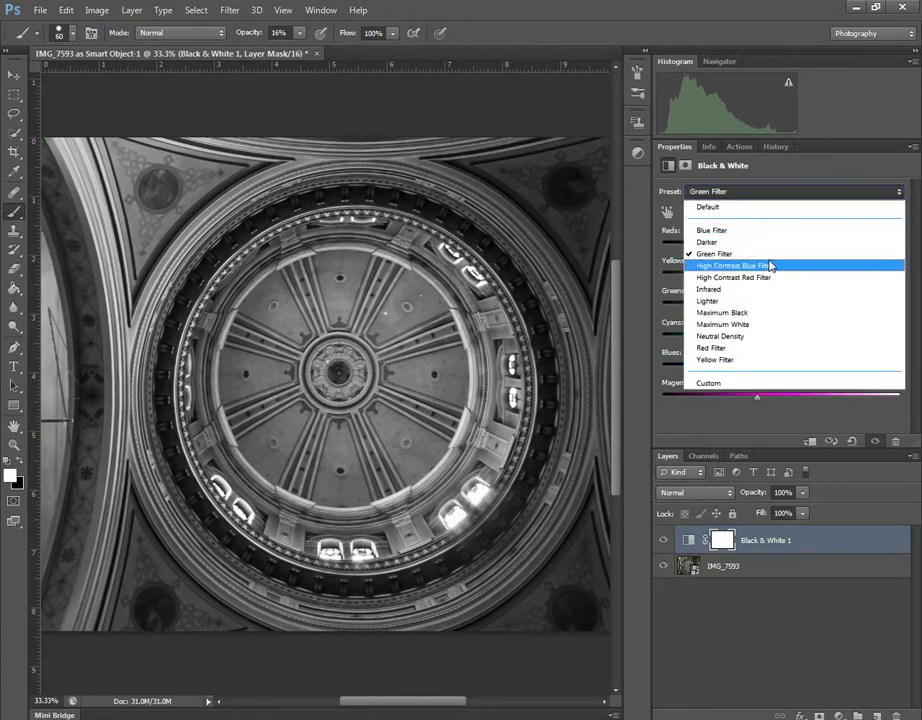
{"action": "left_click", "coordinate": [772, 265]}
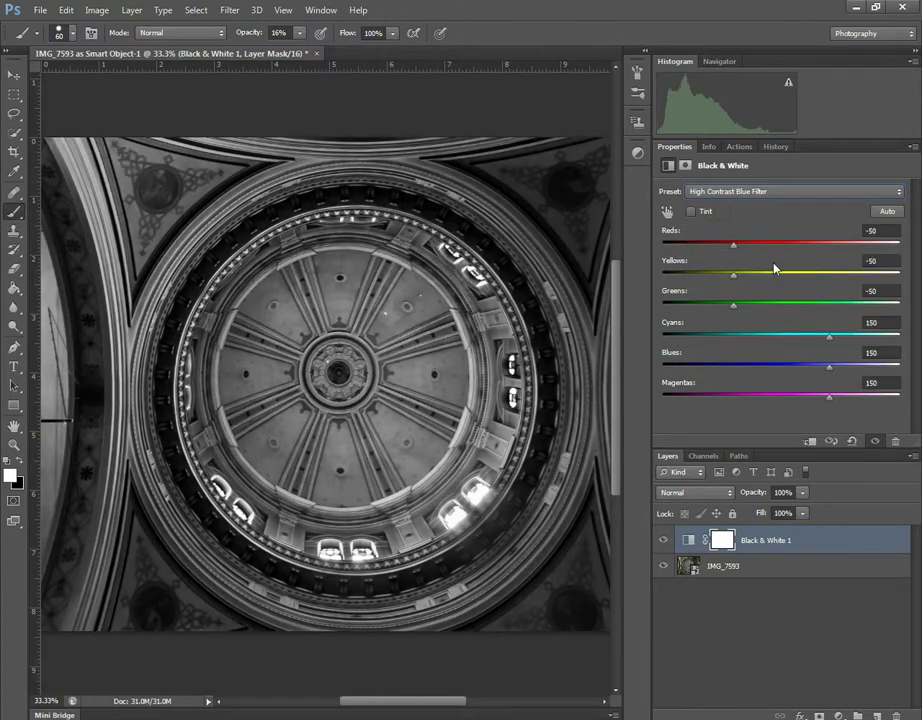
{"action": "left_click", "coordinate": [776, 192]}
{"action": "left_click", "coordinate": [708, 278]}
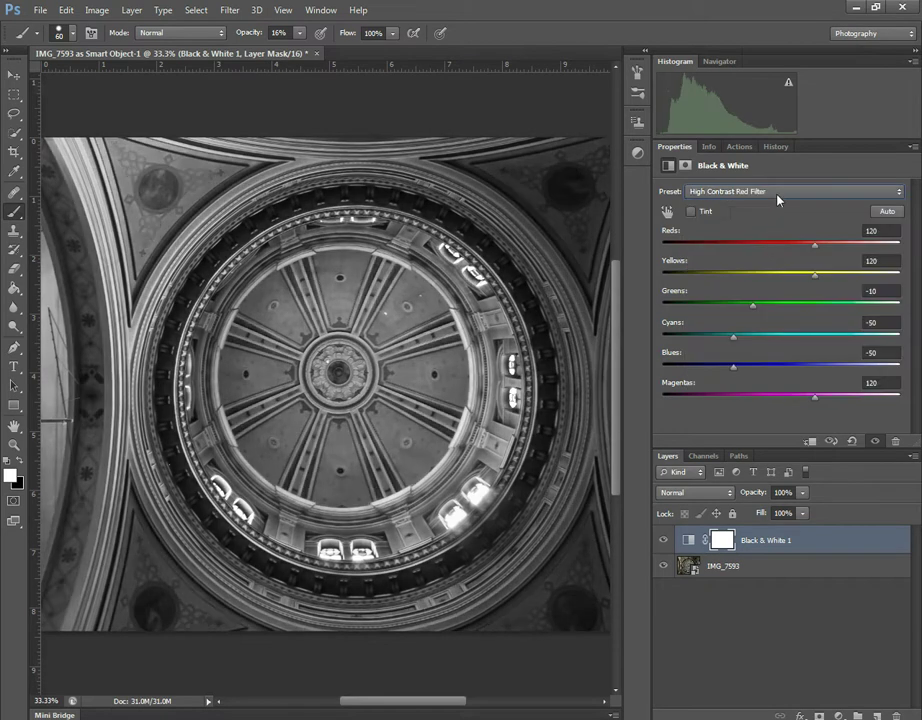
- Sample the Infrared, Lighter, Maximum Black, Maximum White, Neutral Density, Red Filter and Yellow Filter presets
{"action": "left_click", "coordinate": [781, 193]}
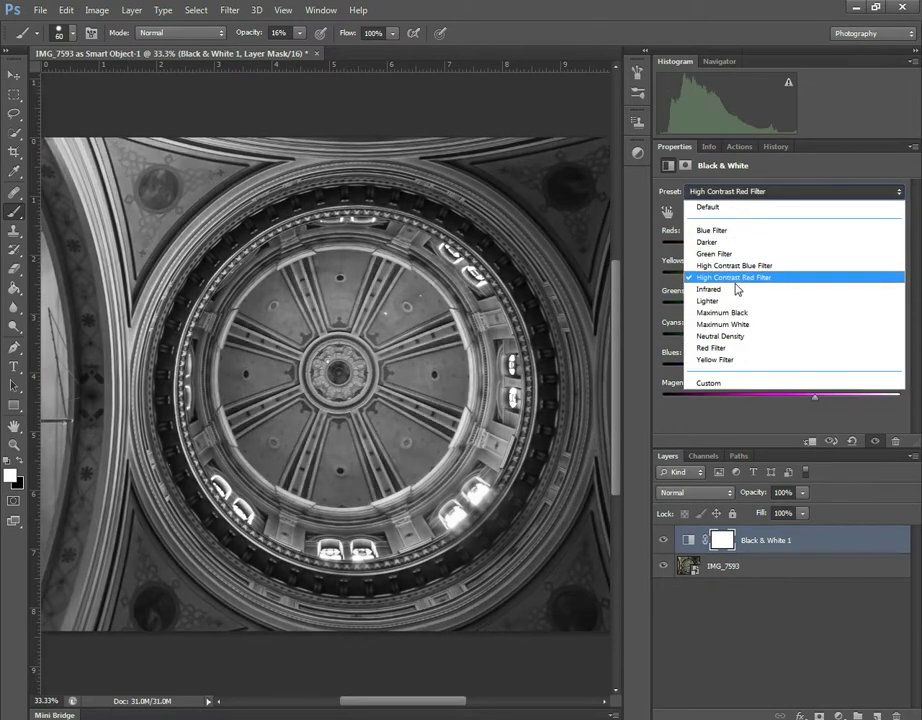
{"action": "left_click", "coordinate": [724, 292]}
{"action": "left_click", "coordinate": [752, 195]}
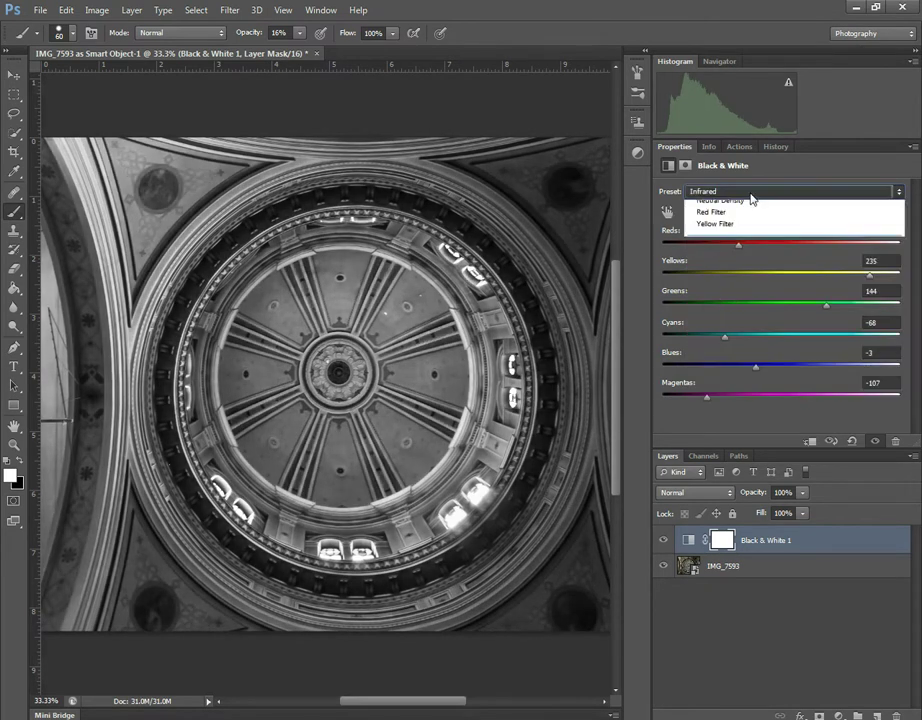
{"action": "left_click", "coordinate": [727, 301]}
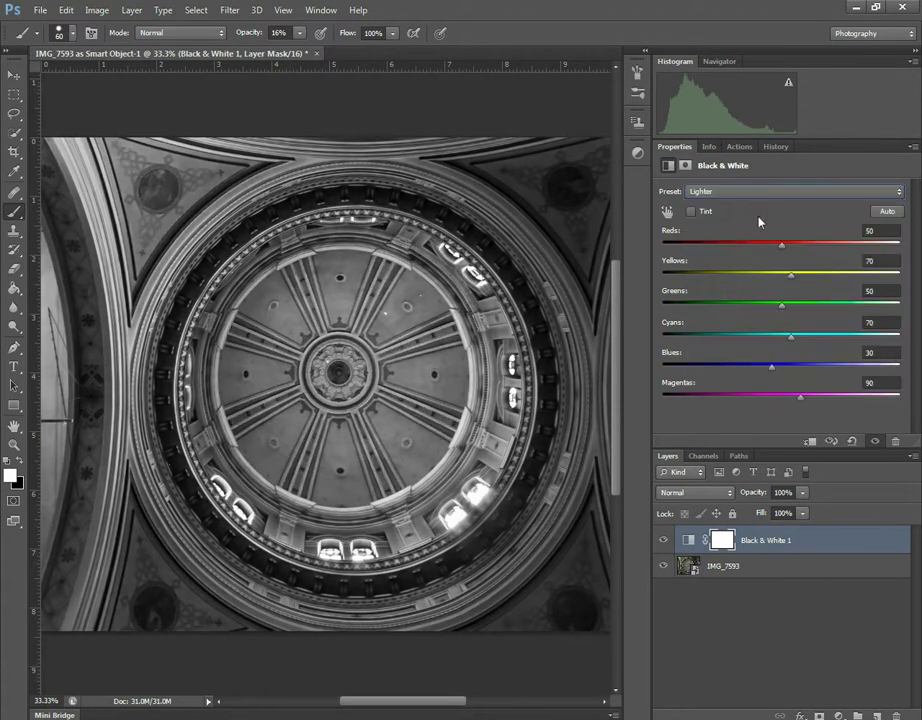
{"action": "left_click", "coordinate": [767, 196]}
{"action": "left_click", "coordinate": [740, 311]}
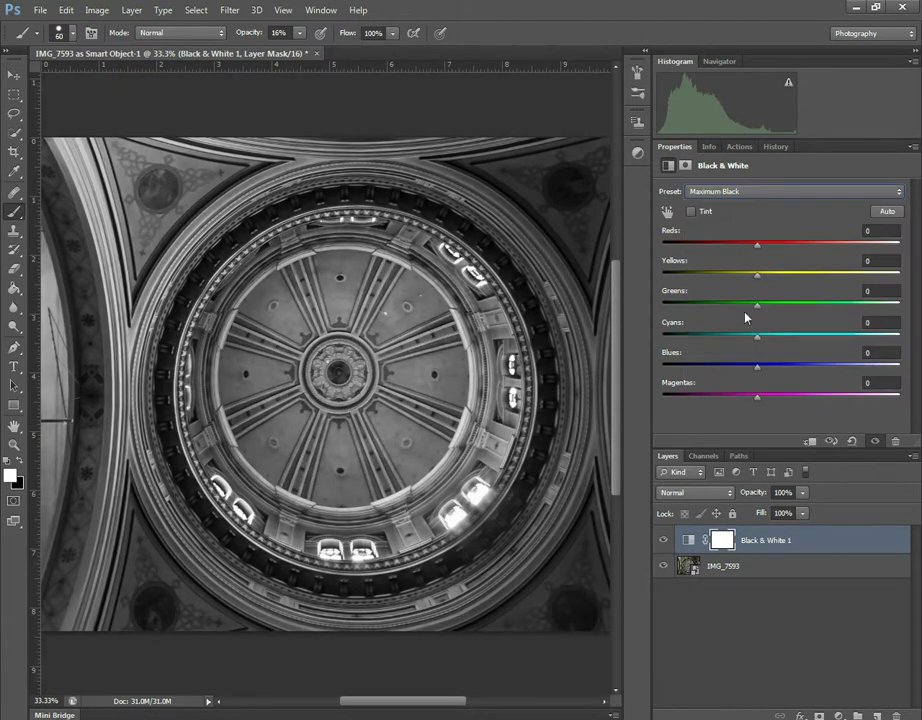
{"action": "left_click", "coordinate": [790, 192]}
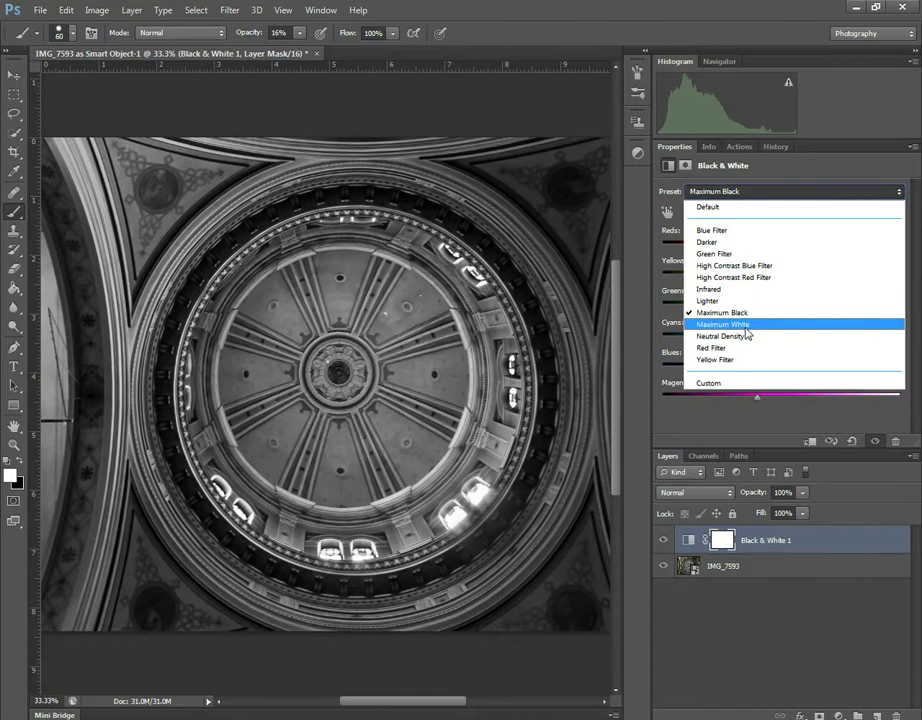
{"action": "left_click", "coordinate": [752, 324]}
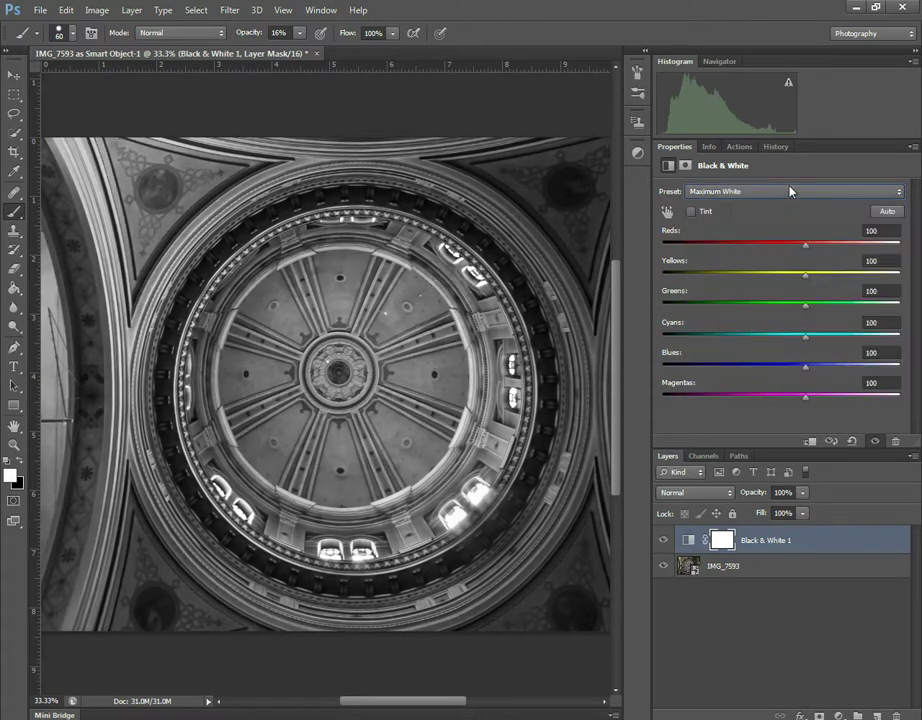
{"action": "left_click", "coordinate": [790, 192]}
{"action": "left_click", "coordinate": [706, 339]}
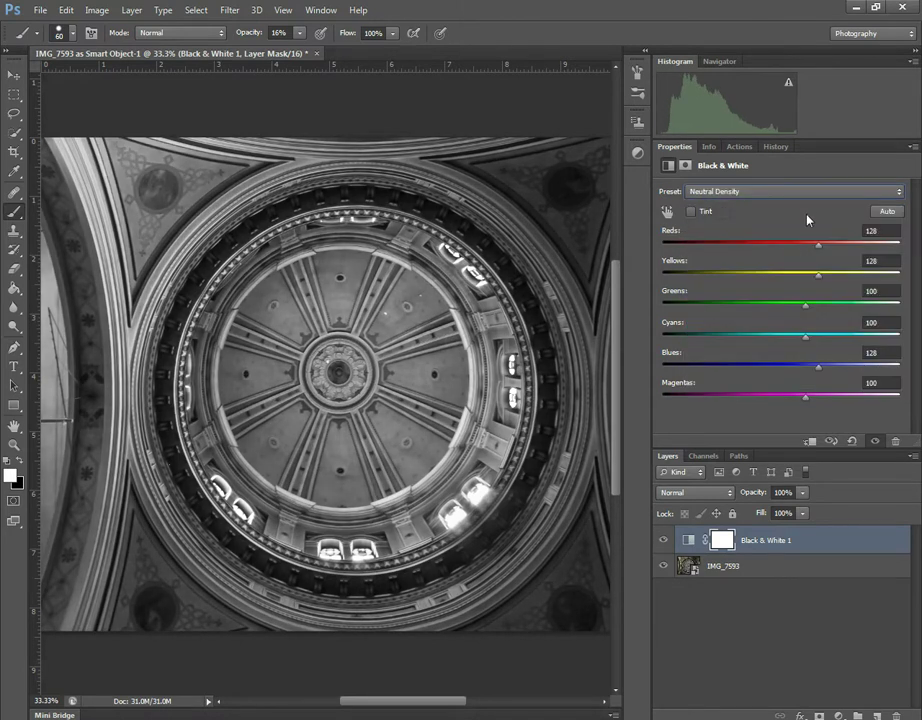
{"action": "left_click", "coordinate": [808, 192]}
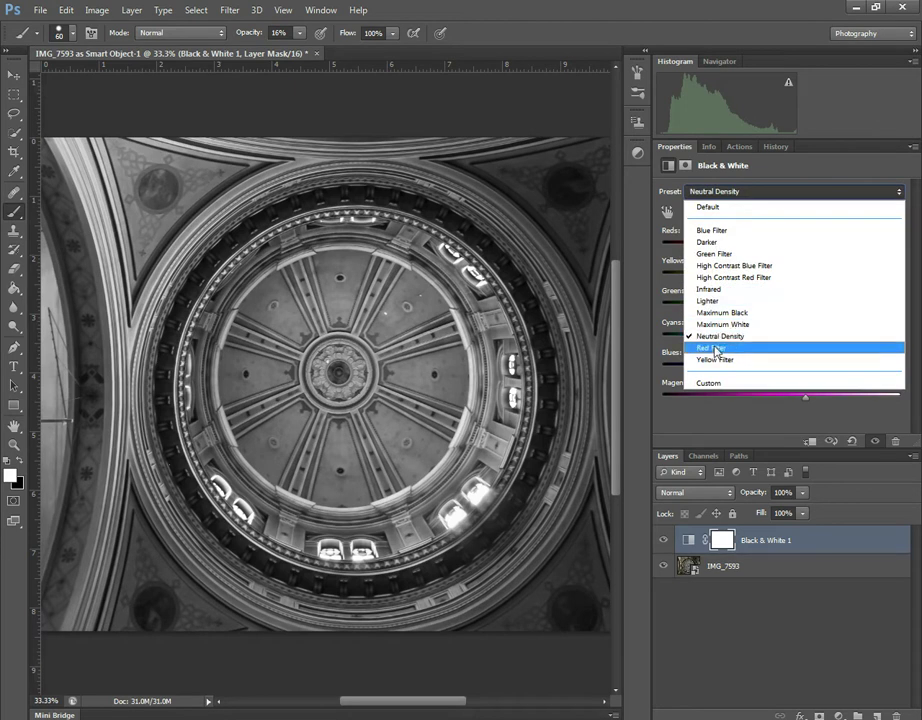
{"action": "left_click", "coordinate": [720, 350]}
{"action": "left_click", "coordinate": [759, 192]}
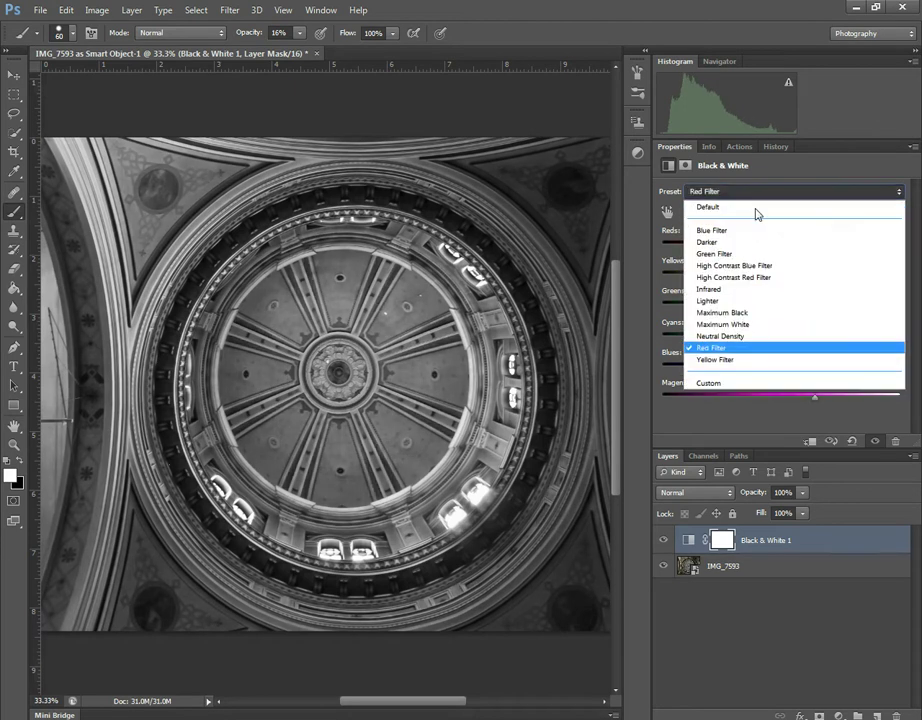
{"action": "left_click", "coordinate": [720, 361]}
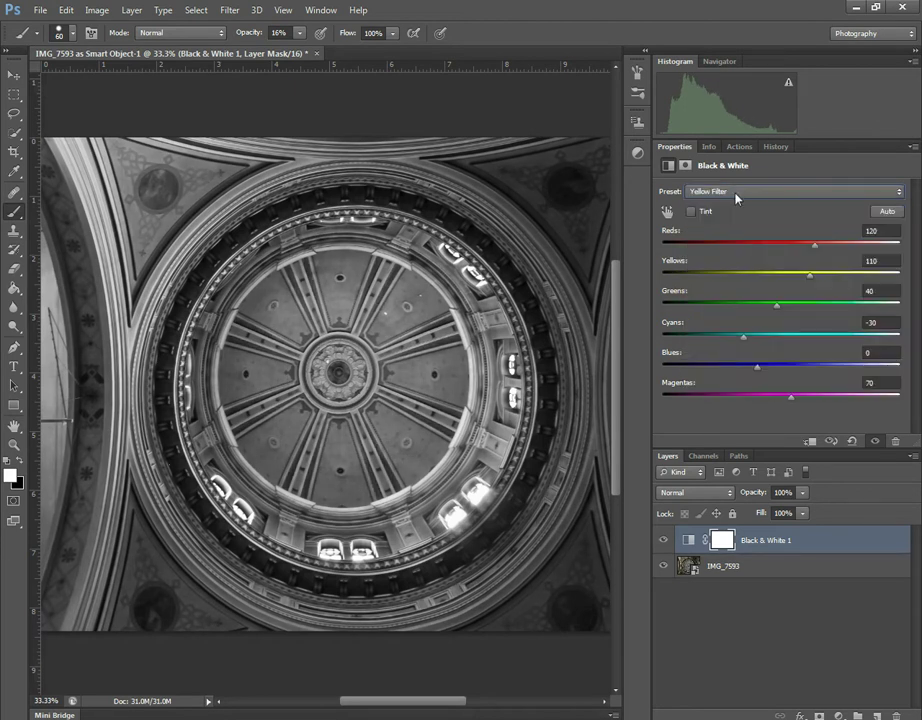
- Return the Black & White preset to Default, restoring Reds to 40
{"action": "left_click", "coordinate": [736, 193]}
{"action": "left_click", "coordinate": [727, 208]}
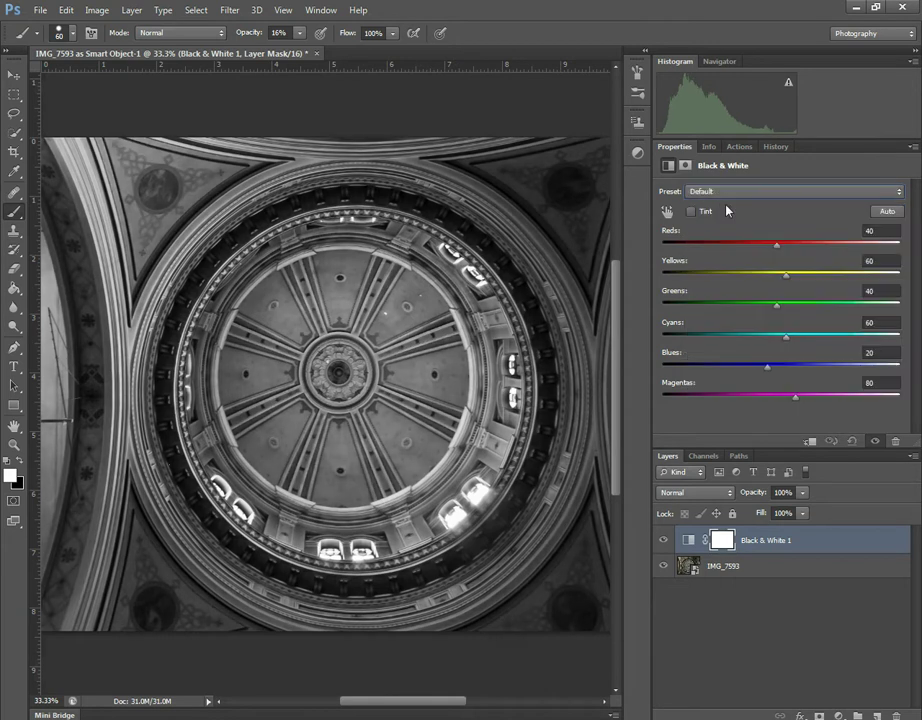
{"action": "left_click", "coordinate": [14, 443]}
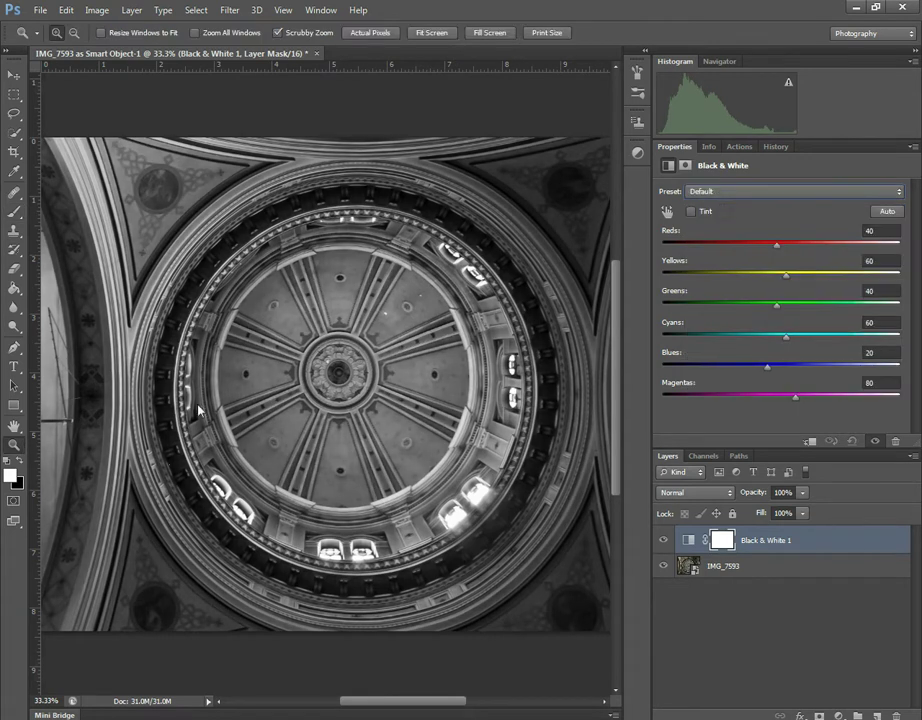
- Fit the photo on screen and drag on the dome to adjust Yellows and Reds
{"action": "right_click", "coordinate": [199, 408]}
{"action": "left_click", "coordinate": [246, 415]}
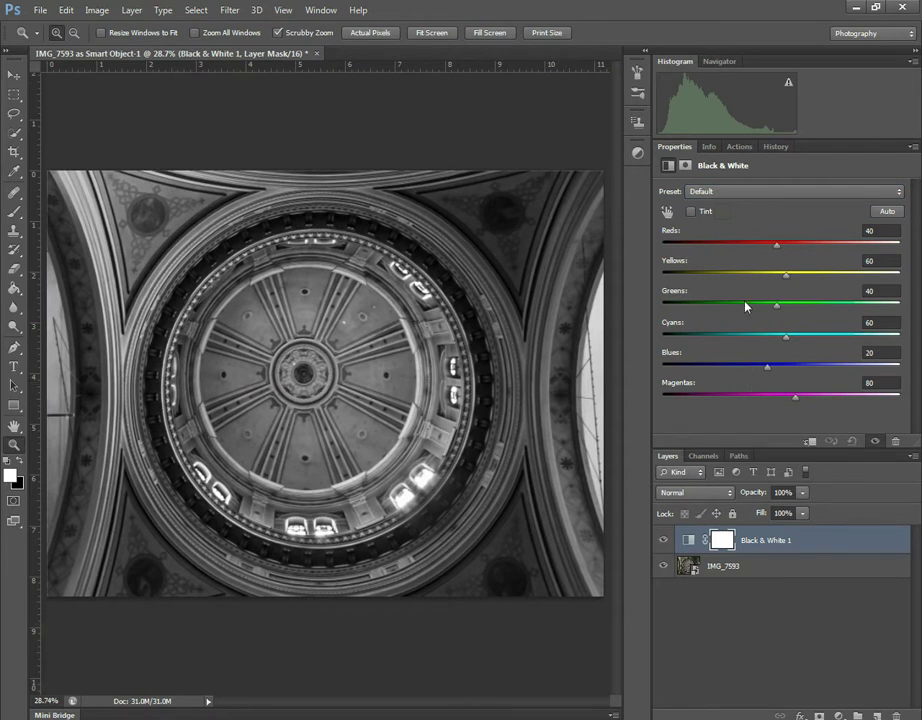
{"action": "left_click", "coordinate": [668, 212]}
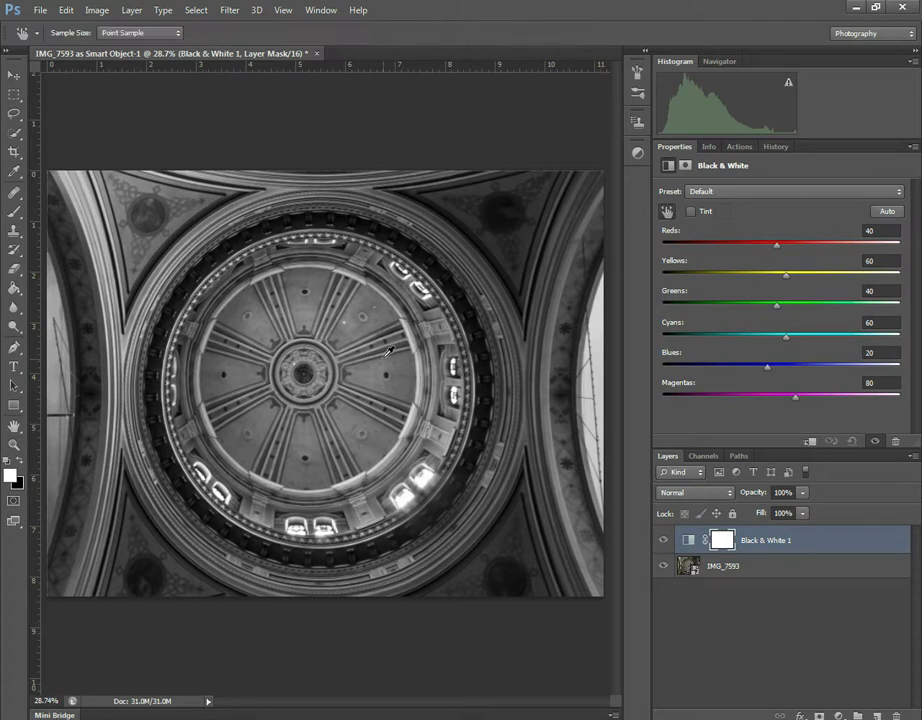
{"action": "left_click", "coordinate": [667, 213]}
{"action": "left_click", "coordinate": [667, 213]}
{"action": "left_click_drag", "start_coordinate": [240, 238], "coordinate": [216, 257]}
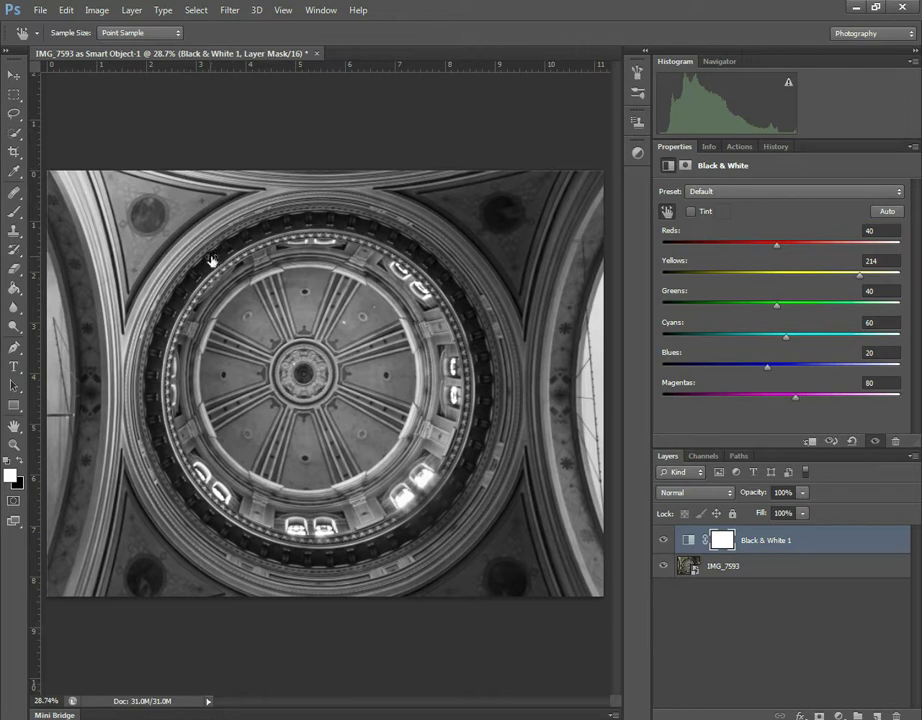
{"action": "mouse_move", "coordinate": [211, 260]}
{"action": "left_mouse_down"}
{"action": "mouse_move", "coordinate": [183, 261]}
{"action": "mouse_move", "coordinate": [198, 259]}
{"action": "left_mouse_up"}
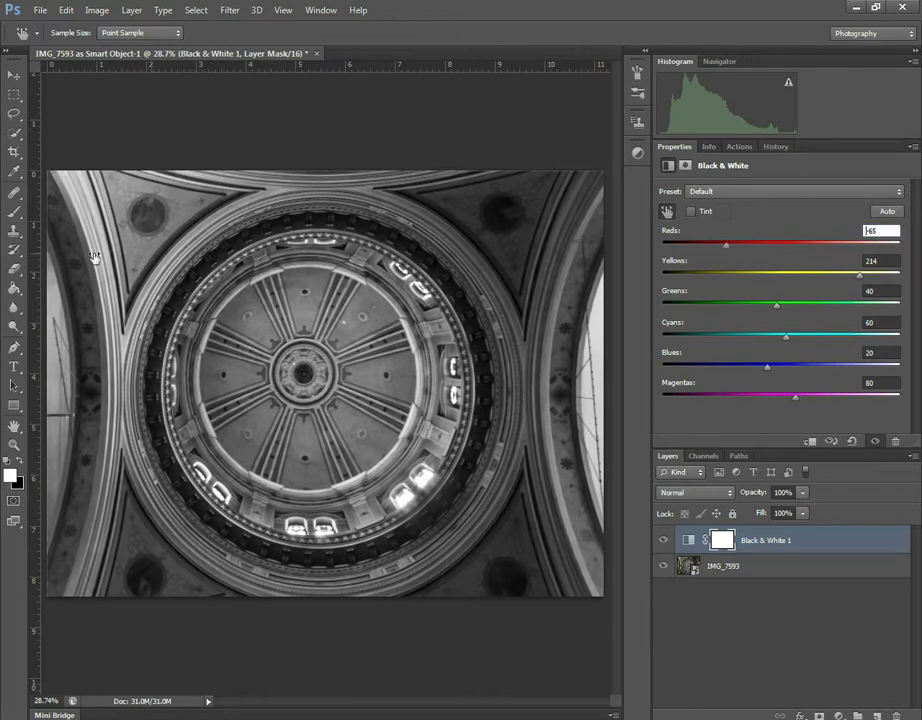
{"action": "left_click_drag", "start_coordinate": [93, 257], "coordinate": [543, 400]}
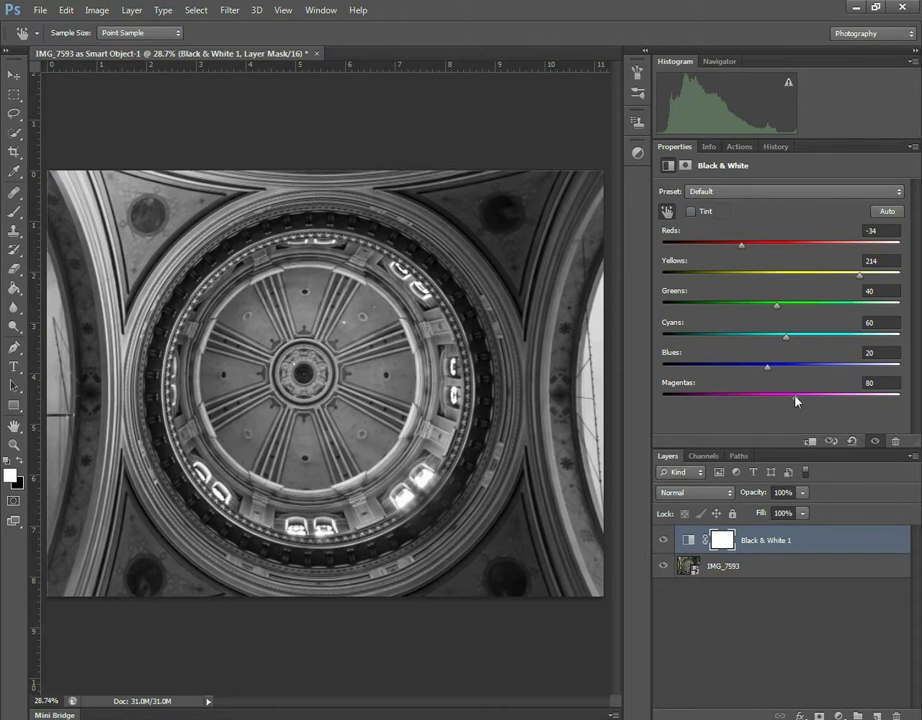
- Push Magentas, Blues, Cyans and Greens to -200, Yellows to -188, and Reds to 300
{"action": "left_click_drag", "start_coordinate": [797, 401], "coordinate": [675, 407]}
{"action": "left_click_drag", "start_coordinate": [766, 372], "coordinate": [650, 377]}
{"action": "left_click_drag", "start_coordinate": [785, 336], "coordinate": [617, 348]}
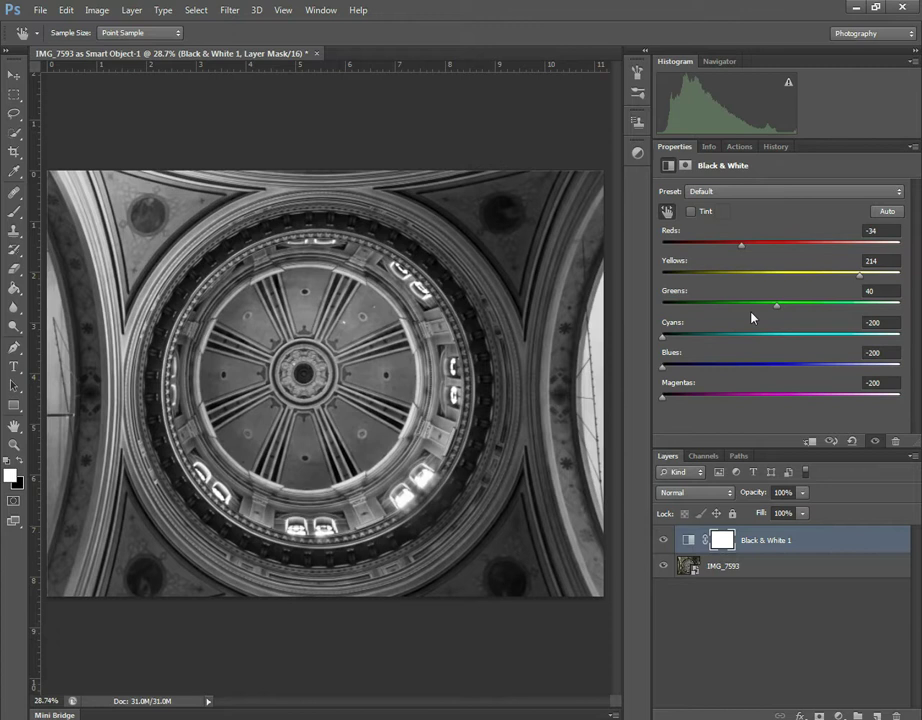
{"action": "left_click_drag", "start_coordinate": [776, 305], "coordinate": [660, 306]}
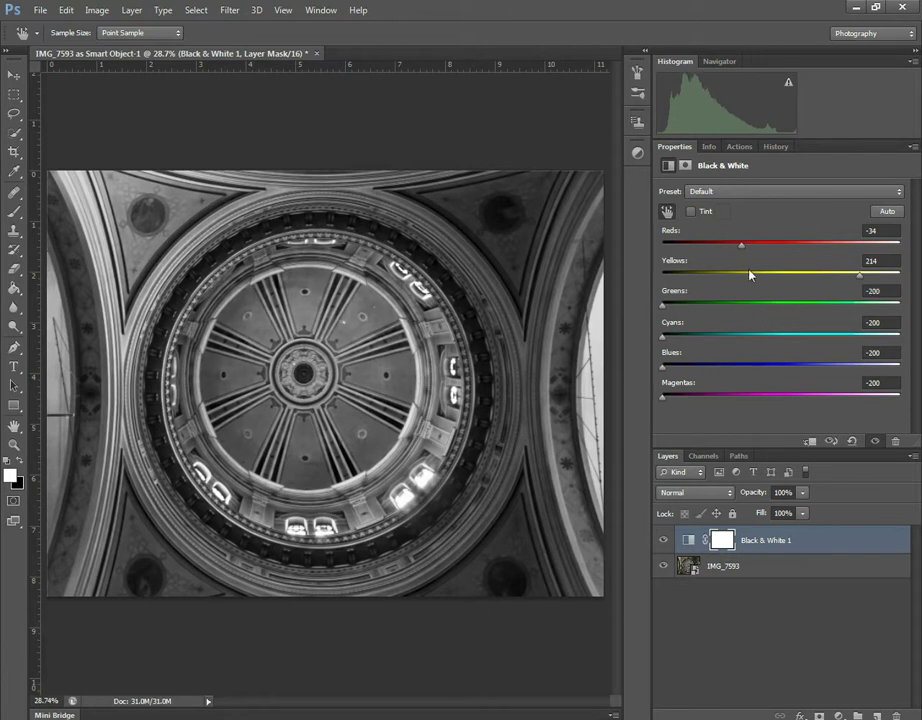
{"action": "left_click_drag", "start_coordinate": [750, 275], "coordinate": [669, 274]}
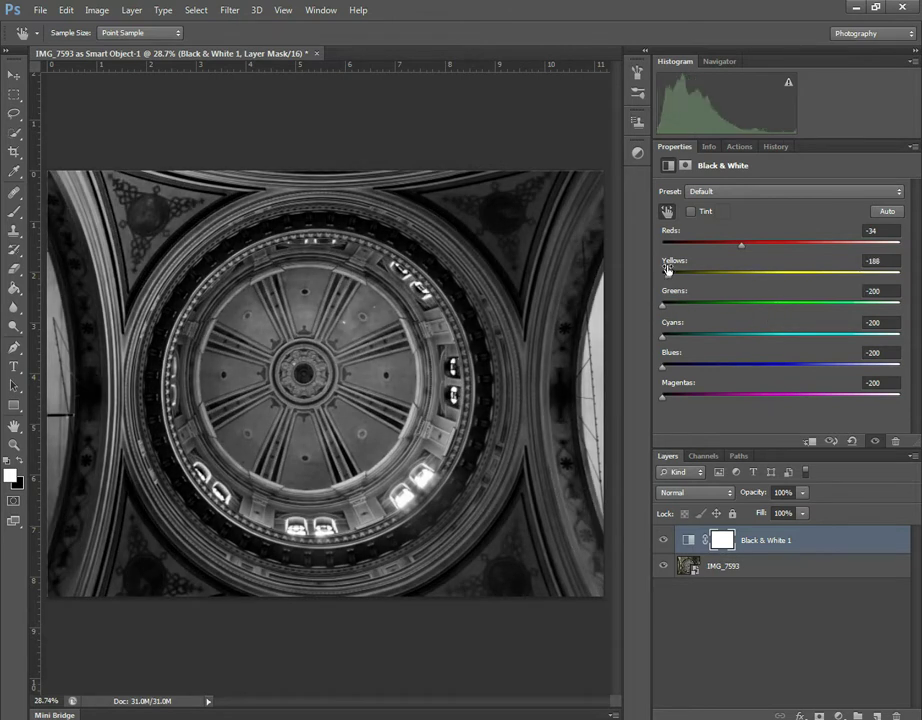
{"action": "left_click_drag", "start_coordinate": [742, 245], "coordinate": [912, 240]}
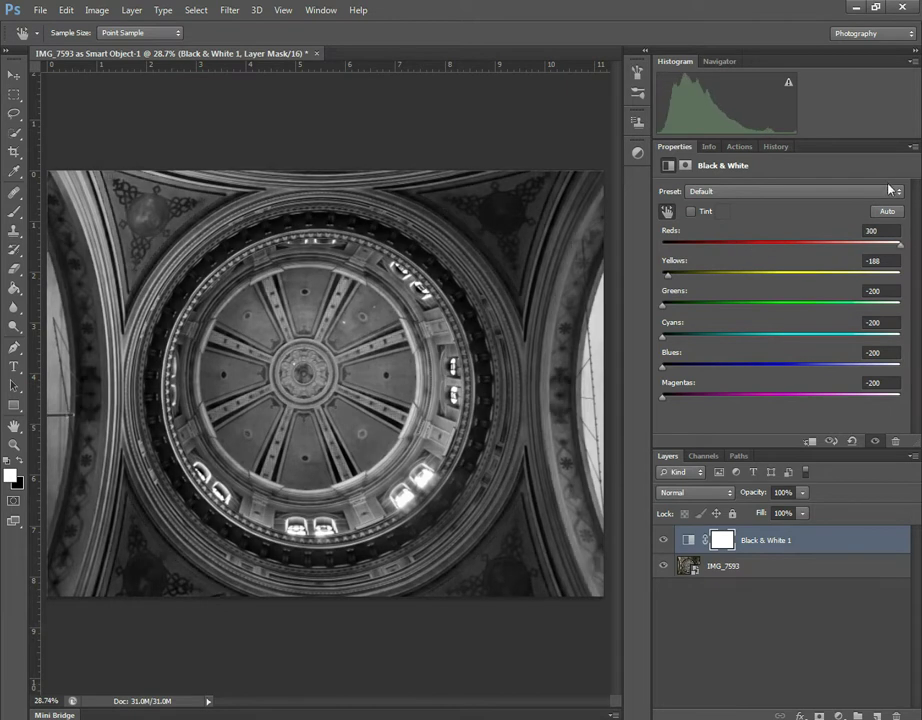
- Apply the Blue Filter preset to the Black & White adjustment
{"action": "left_click", "coordinate": [897, 191]}
{"action": "key", "text": "Escape"}
{"action": "left_click", "coordinate": [869, 192]}
{"action": "left_click", "coordinate": [814, 232]}
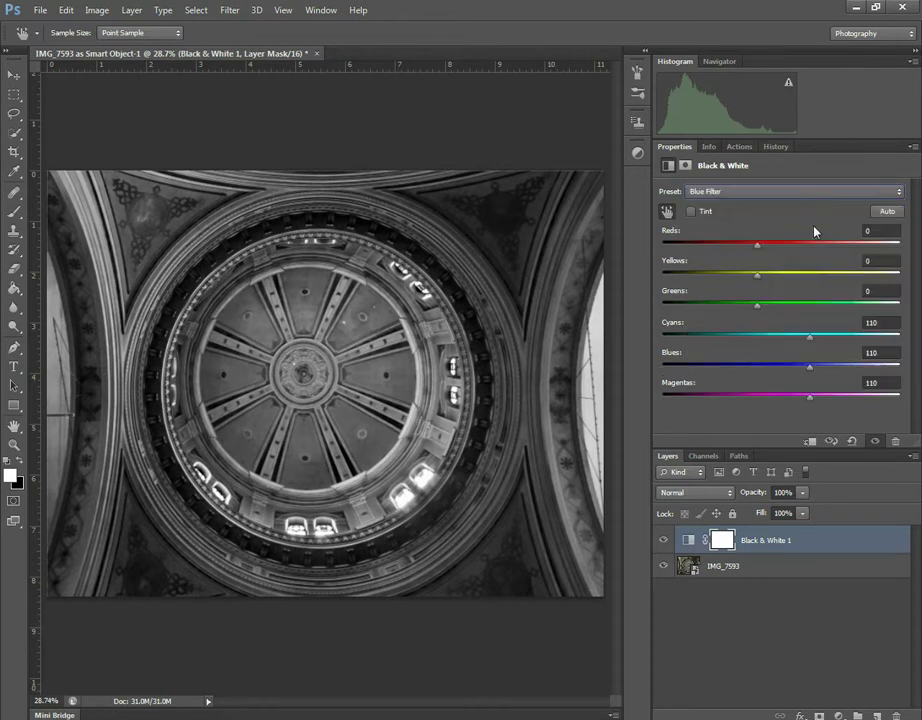
- Reset to Default, then roughly adjust the Reds, Blues, Yellows, Cyans and Magentas sliders
{"action": "left_click", "coordinate": [809, 193]}
{"action": "left_click", "coordinate": [803, 207]}
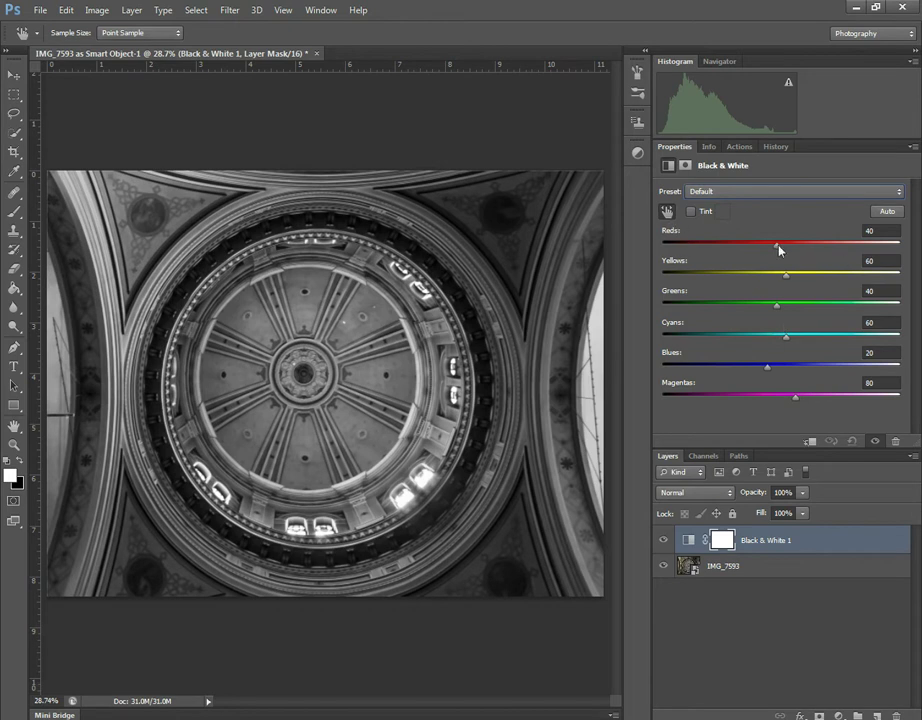
{"action": "left_click_drag", "start_coordinate": [779, 249], "coordinate": [852, 246]}
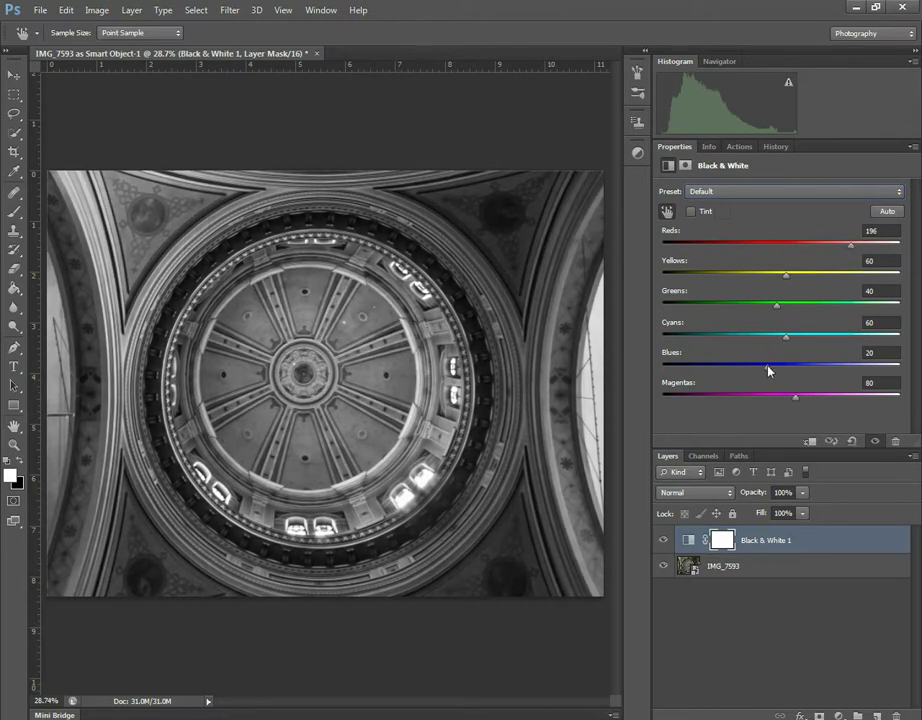
{"action": "left_click_drag", "start_coordinate": [768, 369], "coordinate": [735, 364]}
{"action": "left_click_drag", "start_coordinate": [787, 280], "coordinate": [709, 306]}
{"action": "left_click_drag", "start_coordinate": [785, 338], "coordinate": [739, 333]}
{"action": "left_click_drag", "start_coordinate": [798, 398], "coordinate": [903, 398]}
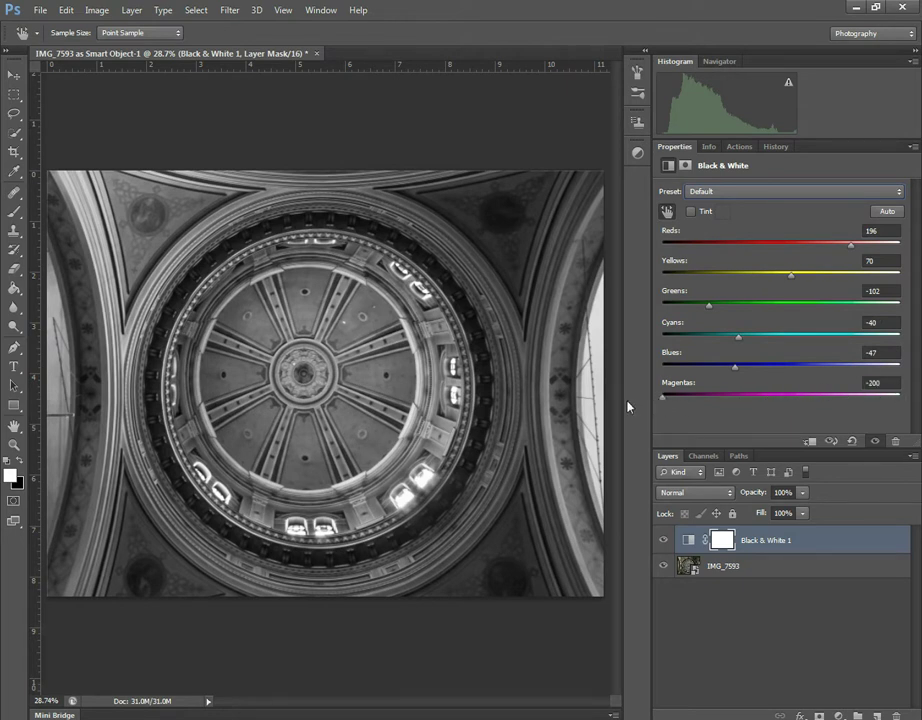
- Refine Magentas to 175, Greens -140, Cyans 182, Blues -52, Yellows 190, then hide the layer
{"action": "left_click", "coordinate": [836, 397]}
{"action": "left_click_drag", "start_coordinate": [842, 397], "coordinate": [837, 397]}
{"action": "mouse_move", "coordinate": [708, 307]}
{"action": "left_mouse_down"}
{"action": "mouse_move", "coordinate": [782, 309]}
{"action": "mouse_move", "coordinate": [690, 311]}
{"action": "left_mouse_up"}
{"action": "left_click_drag", "start_coordinate": [737, 344], "coordinate": [831, 388]}
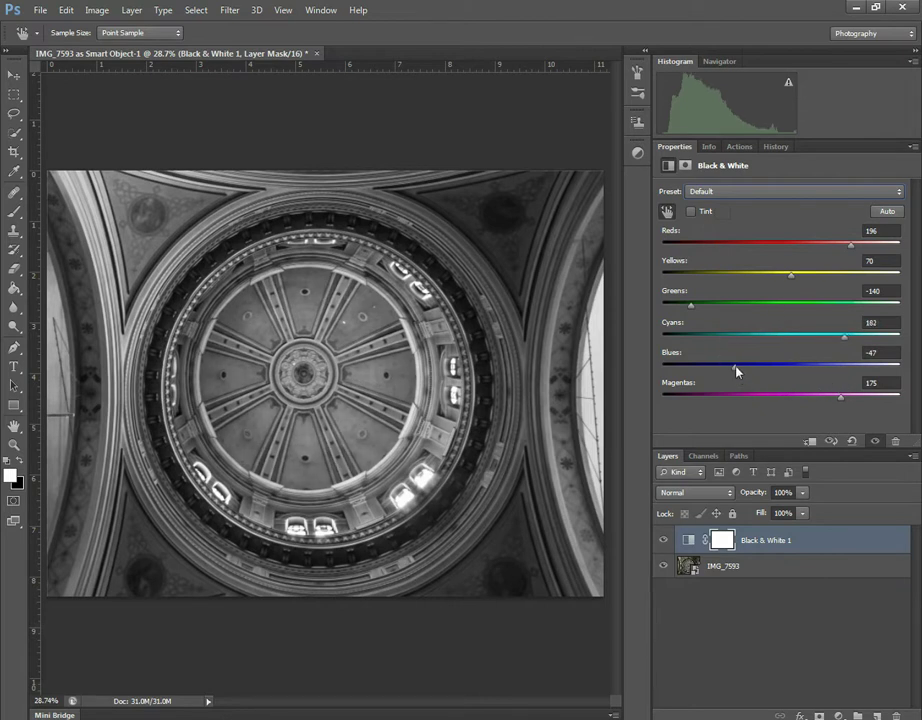
{"action": "mouse_move", "coordinate": [736, 371]}
{"action": "left_mouse_down"}
{"action": "mouse_move", "coordinate": [714, 370]}
{"action": "mouse_move", "coordinate": [807, 366]}
{"action": "mouse_move", "coordinate": [709, 377]}
{"action": "mouse_move", "coordinate": [796, 370]}
{"action": "mouse_move", "coordinate": [733, 377]}
{"action": "left_mouse_up"}
{"action": "left_click_drag", "start_coordinate": [792, 278], "coordinate": [849, 282]}
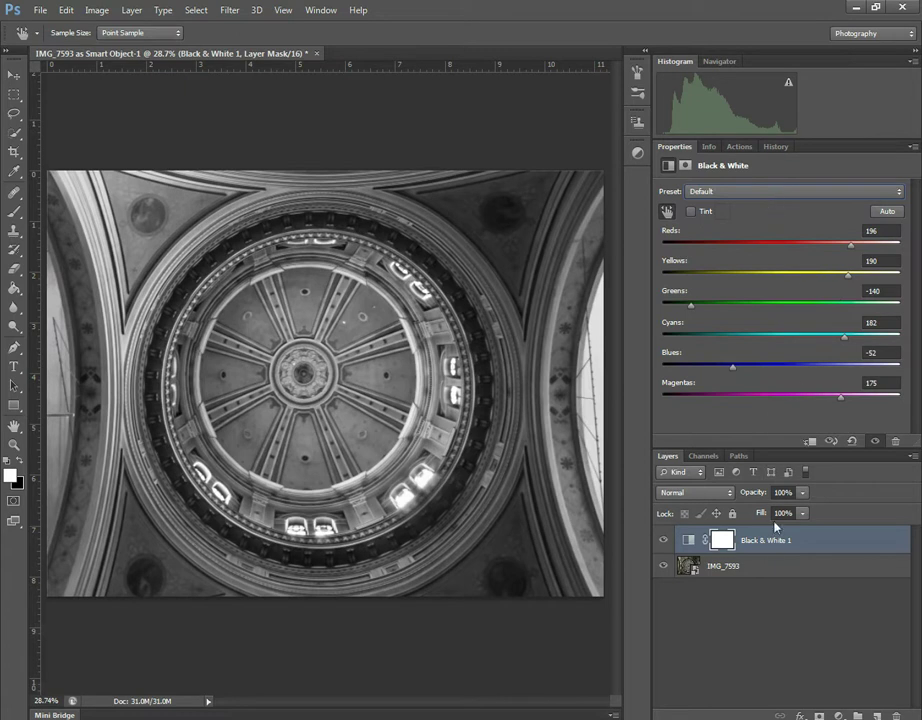
{"action": "left_click", "coordinate": [664, 541]}
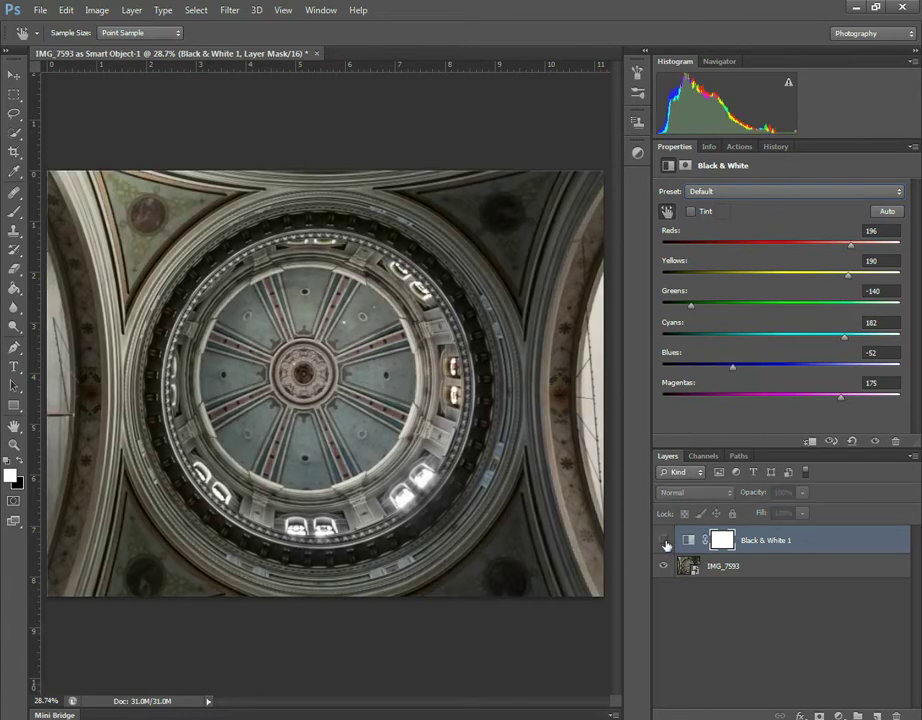
- Toggle the Black & White layer's visibility to compare, leaving it visible
{"action": "left_click", "coordinate": [664, 541]}
{"action": "left_click", "coordinate": [664, 541]}
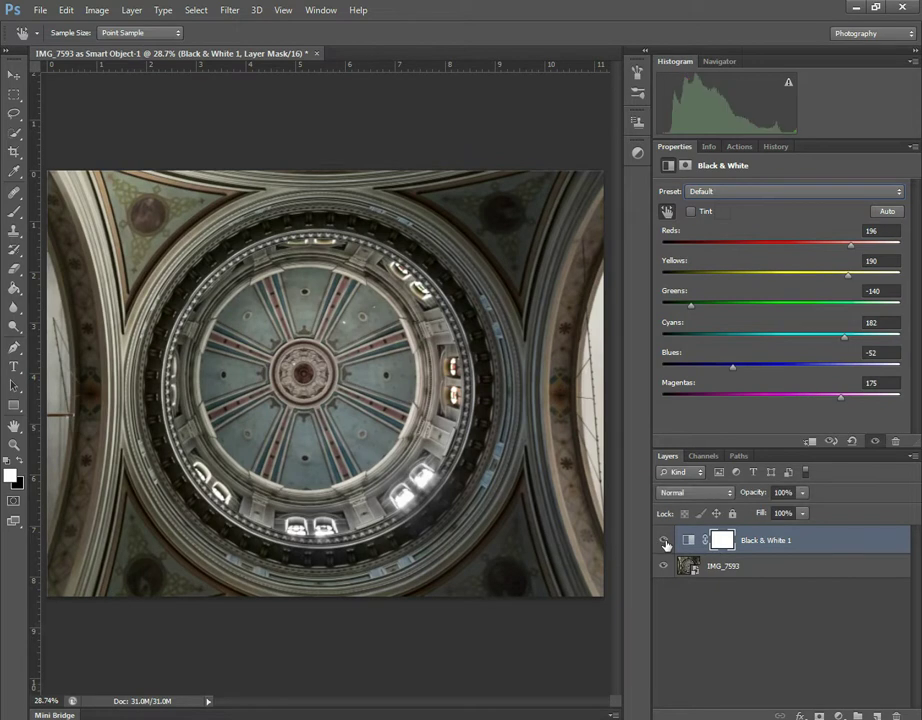
{"action": "left_click", "coordinate": [664, 541]}
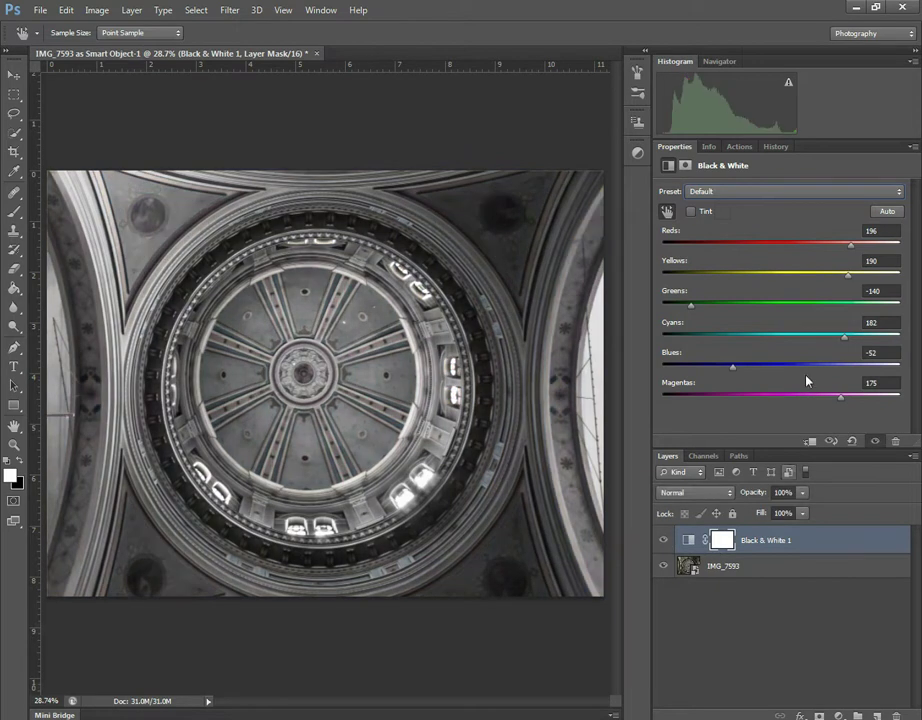
- Try the Tint option, its colour picker and Auto, ending untinted with custom values restored
{"action": "left_click", "coordinate": [690, 211]}
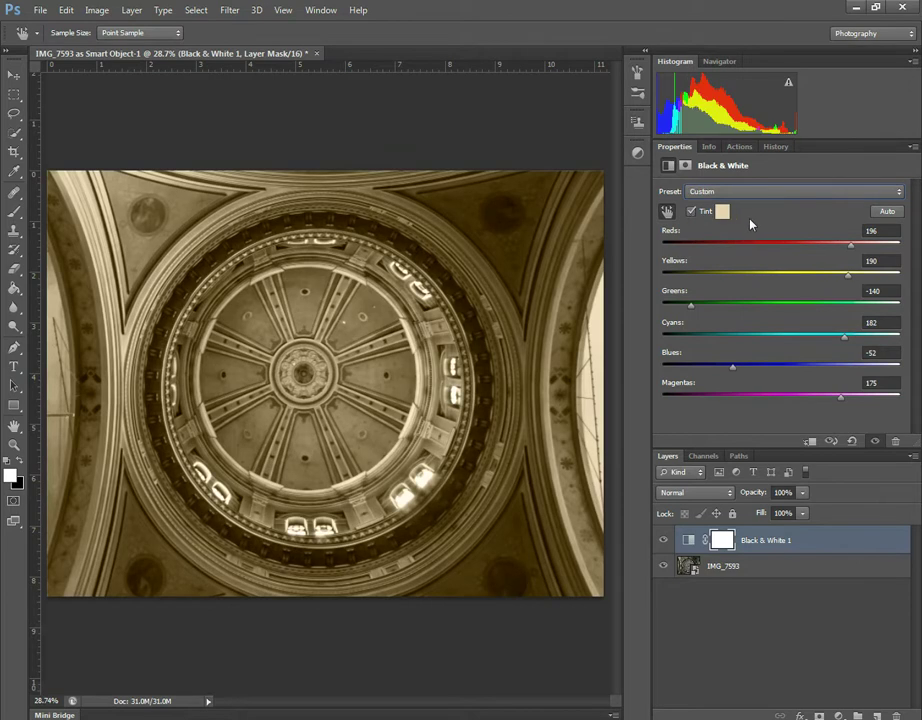
{"action": "left_click", "coordinate": [722, 212]}
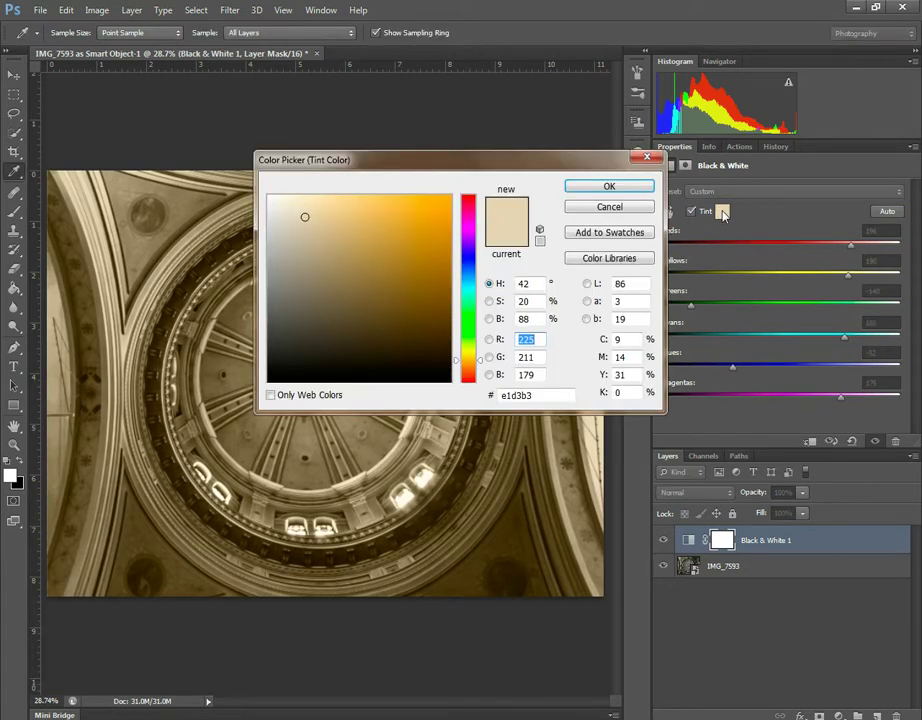
{"action": "left_click", "coordinate": [645, 208]}
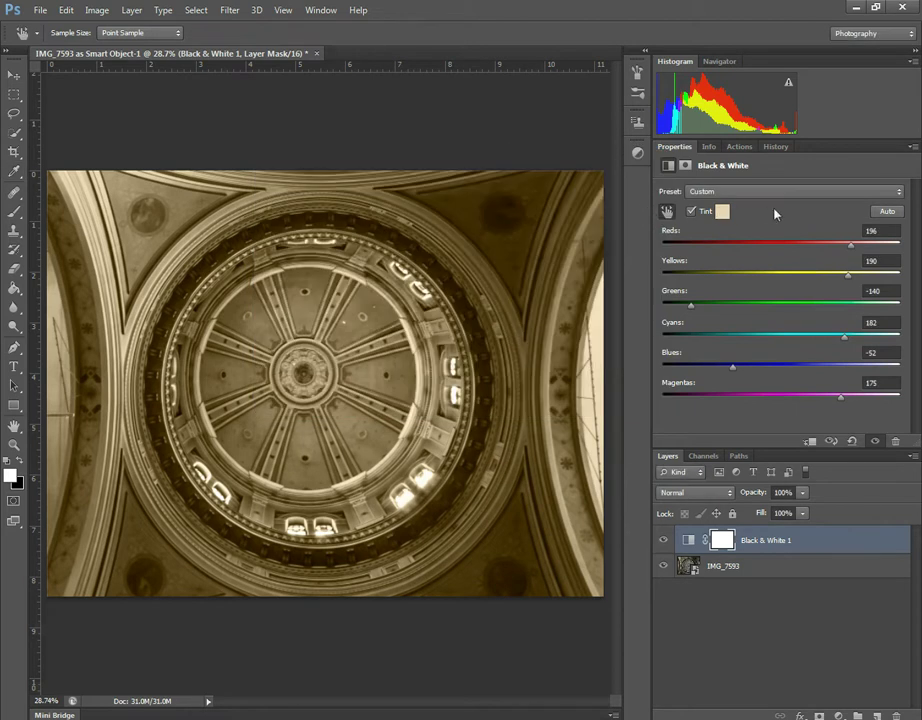
{"action": "left_click", "coordinate": [689, 212]}
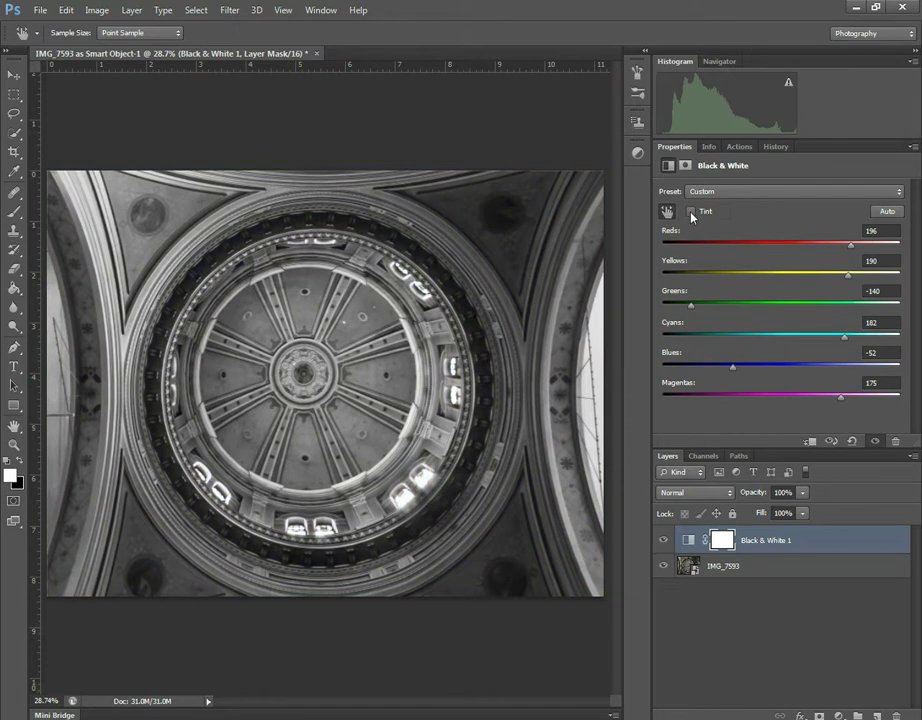
{"action": "left_click", "coordinate": [691, 214]}
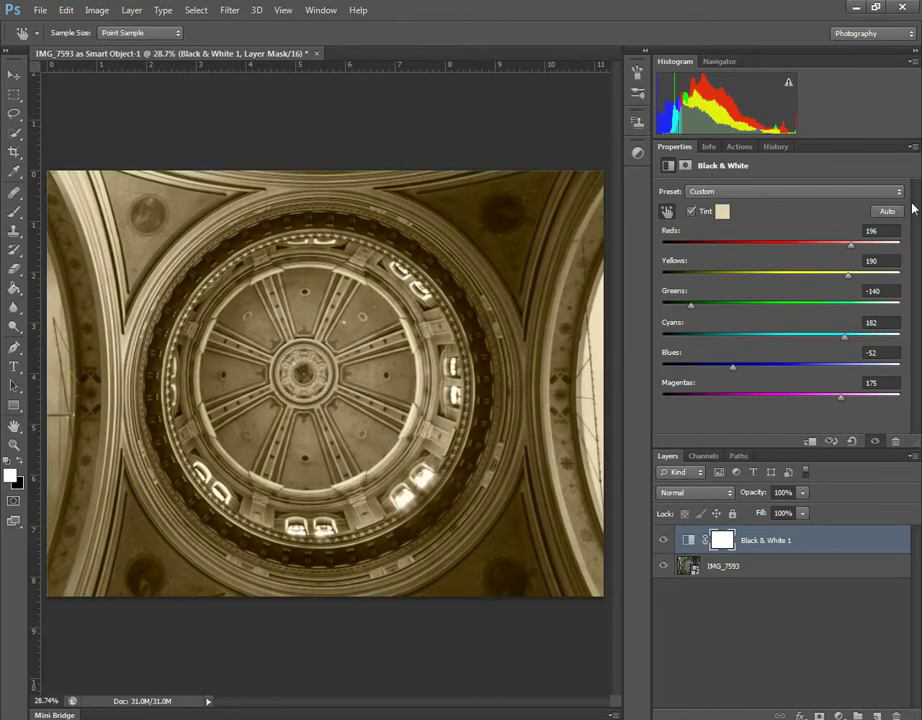
{"action": "left_click", "coordinate": [690, 212]}
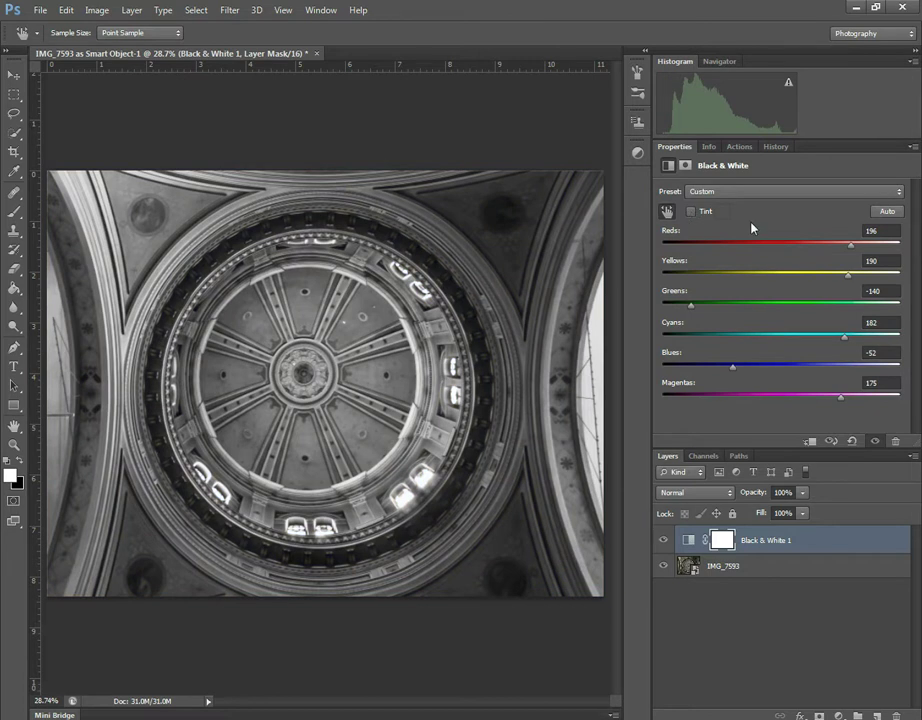
{"action": "left_click", "coordinate": [888, 212]}
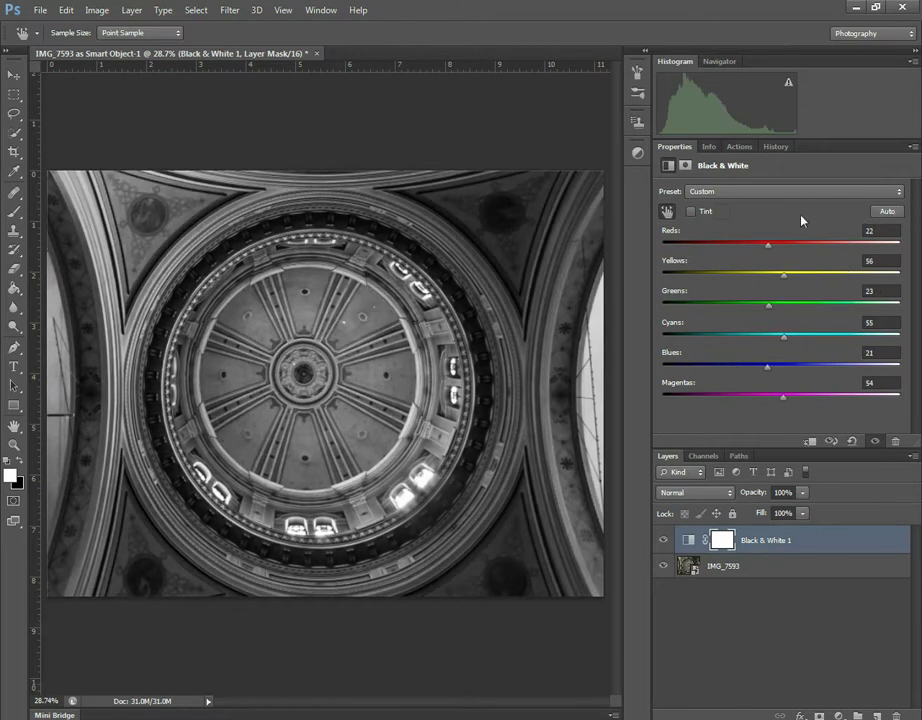
{"action": "key", "text": "ctrl+z"}
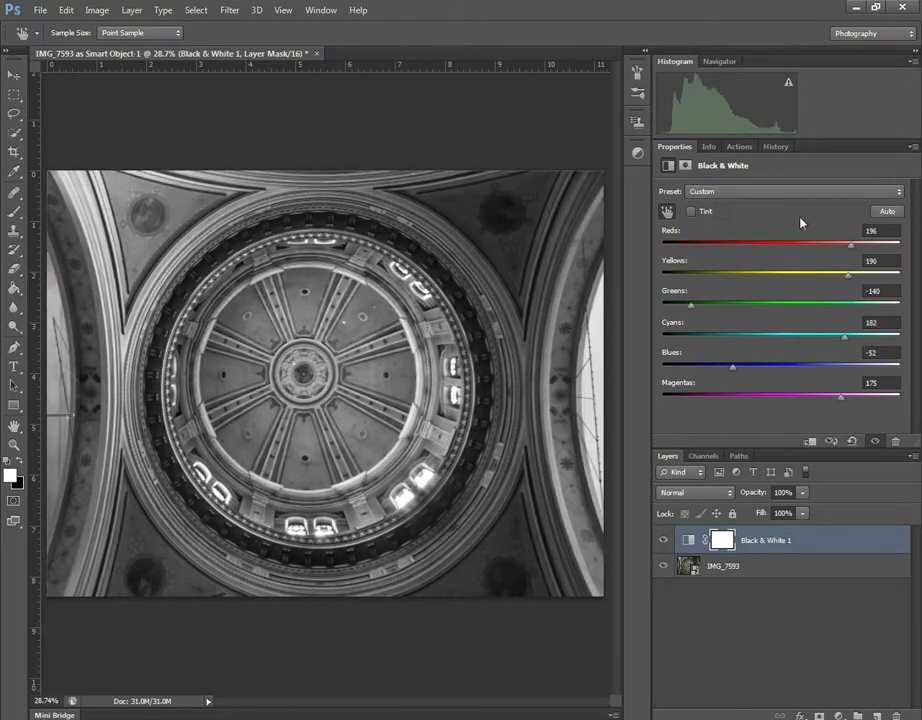
- Add a Hue/Saturation adjustment layer with Colorize on and the hue shifted toward sepia
{"action": "left_click", "coordinate": [838, 716]}
{"action": "left_click", "coordinate": [832, 535]}
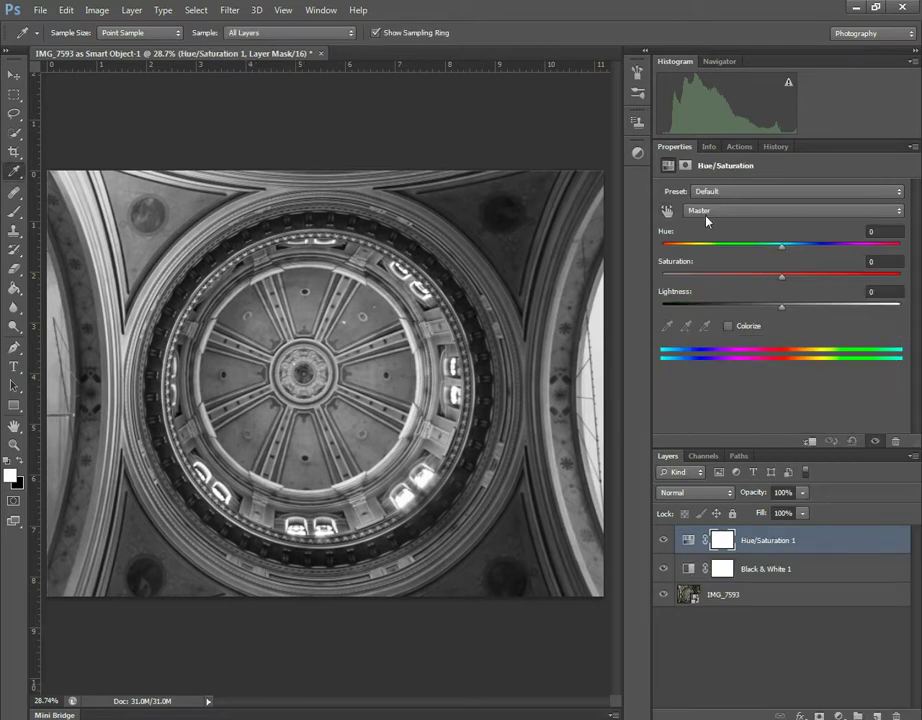
{"action": "left_click", "coordinate": [711, 211]}
{"action": "left_click", "coordinate": [711, 212]}
{"action": "left_click", "coordinate": [729, 327]}
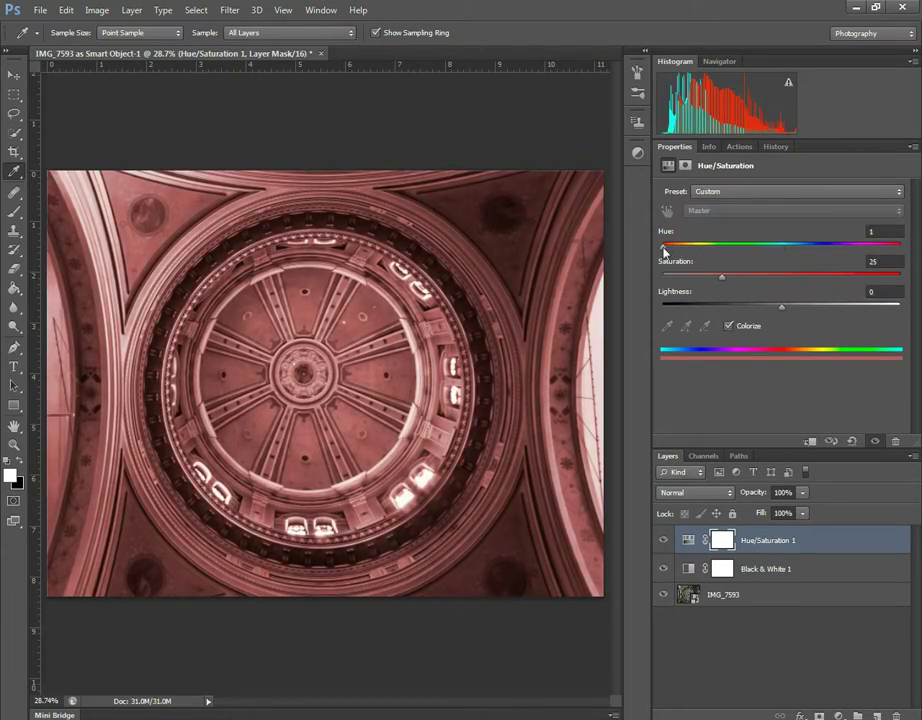
{"action": "left_click_drag", "start_coordinate": [665, 247], "coordinate": [798, 274]}
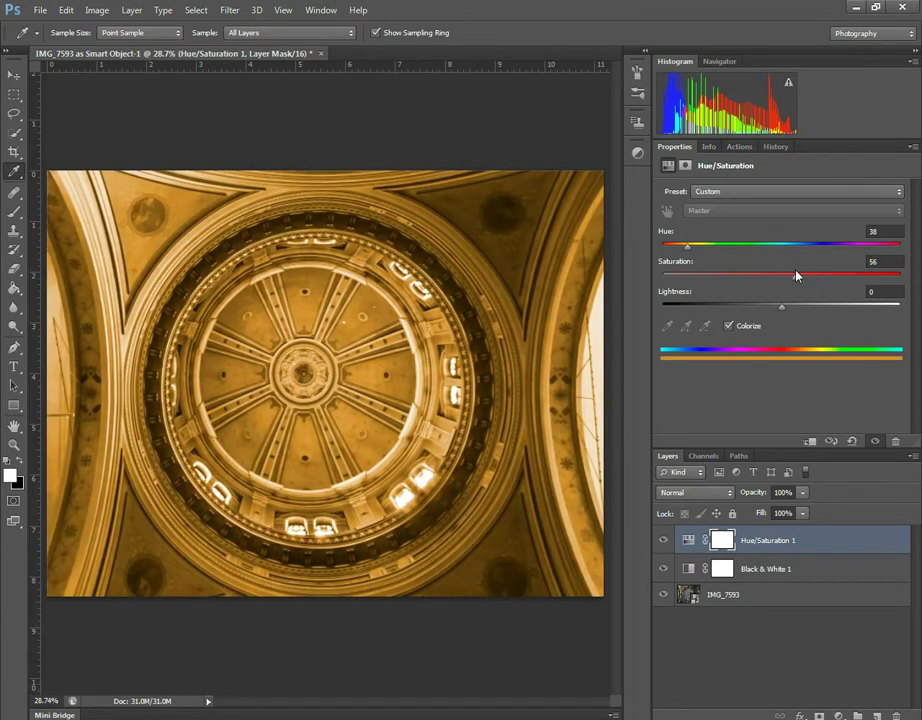
- Lower the Hue/Saturation layer to 23% opacity, set Hue to 41, and hide it
{"action": "left_click", "coordinate": [801, 494]}
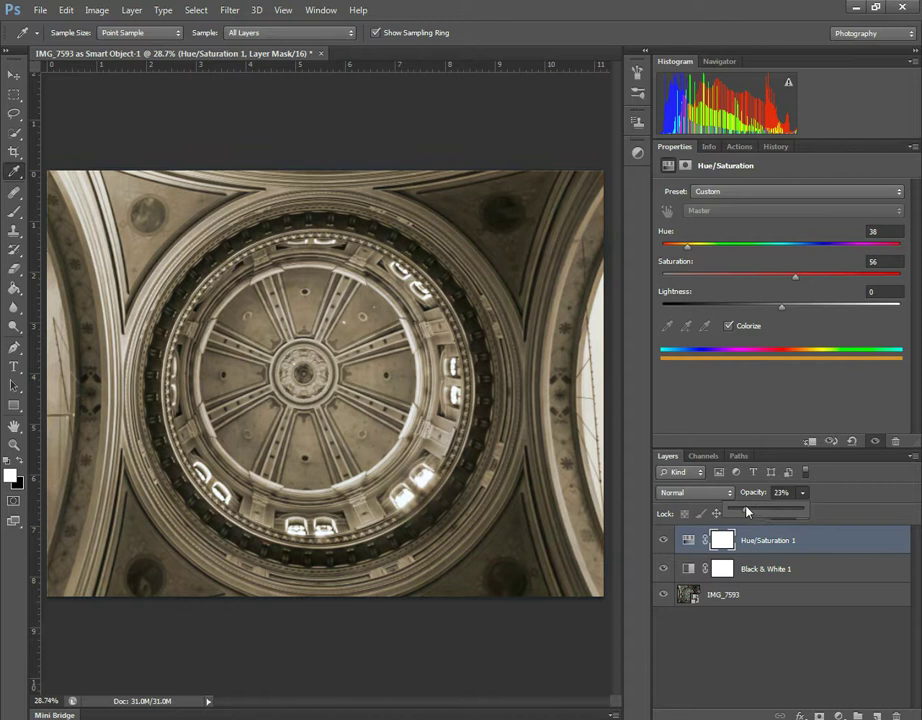
{"action": "left_click", "coordinate": [686, 251]}
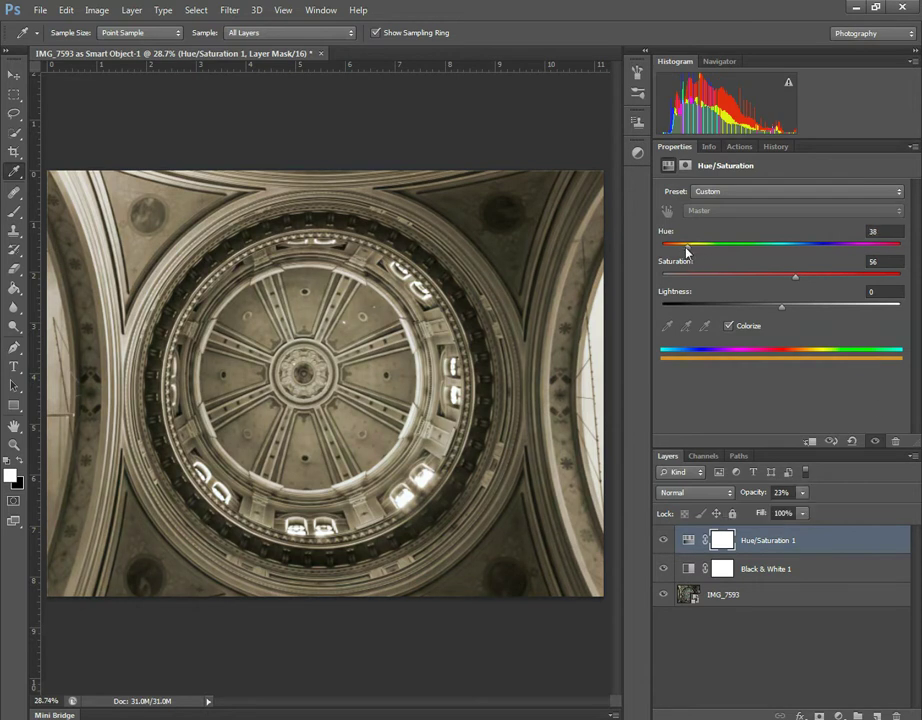
{"action": "left_click_drag", "start_coordinate": [686, 251], "coordinate": [688, 252]}
{"action": "left_click_drag", "start_coordinate": [685, 245], "coordinate": [691, 247]}
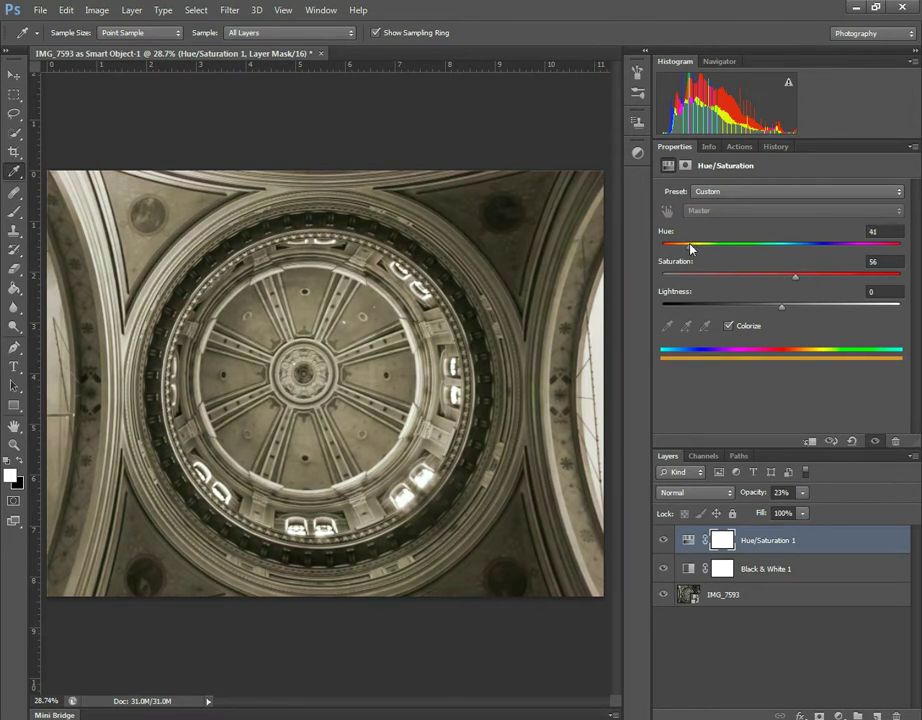
{"action": "left_click", "coordinate": [663, 540]}
{"action": "left_click", "coordinate": [839, 714]}
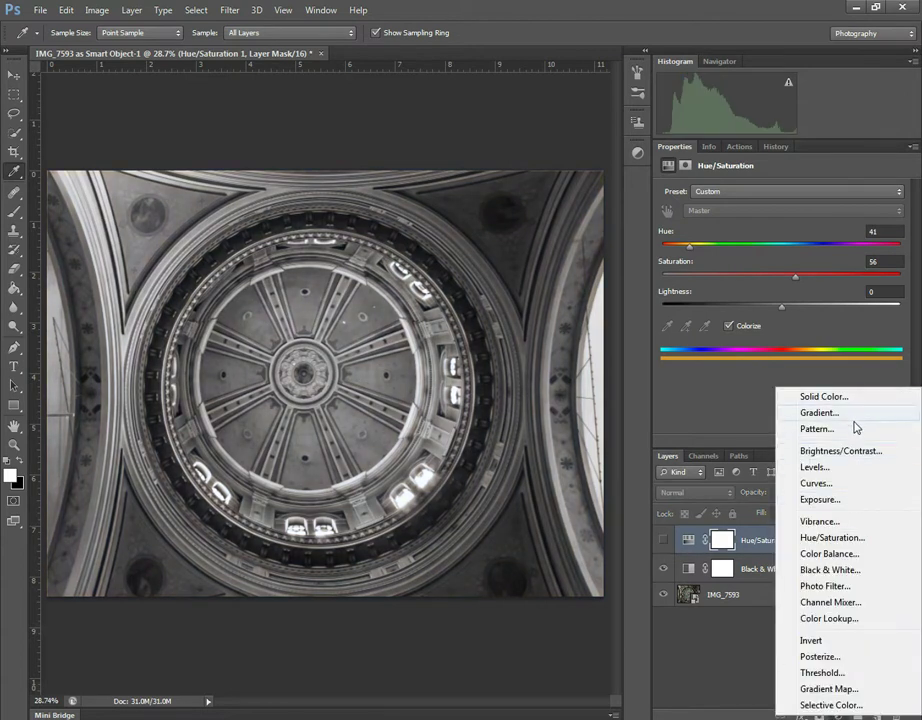
- Add a Warming Filter (85) Photo Filter with higher density and reduced layer opacity
{"action": "left_click", "coordinate": [836, 588]}
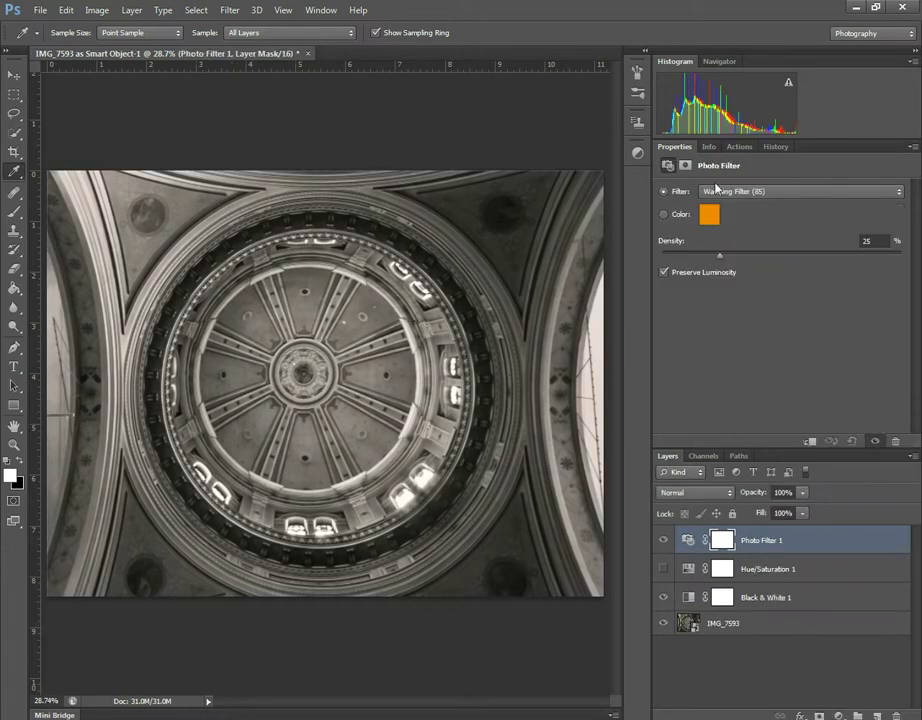
{"action": "left_click", "coordinate": [712, 192]}
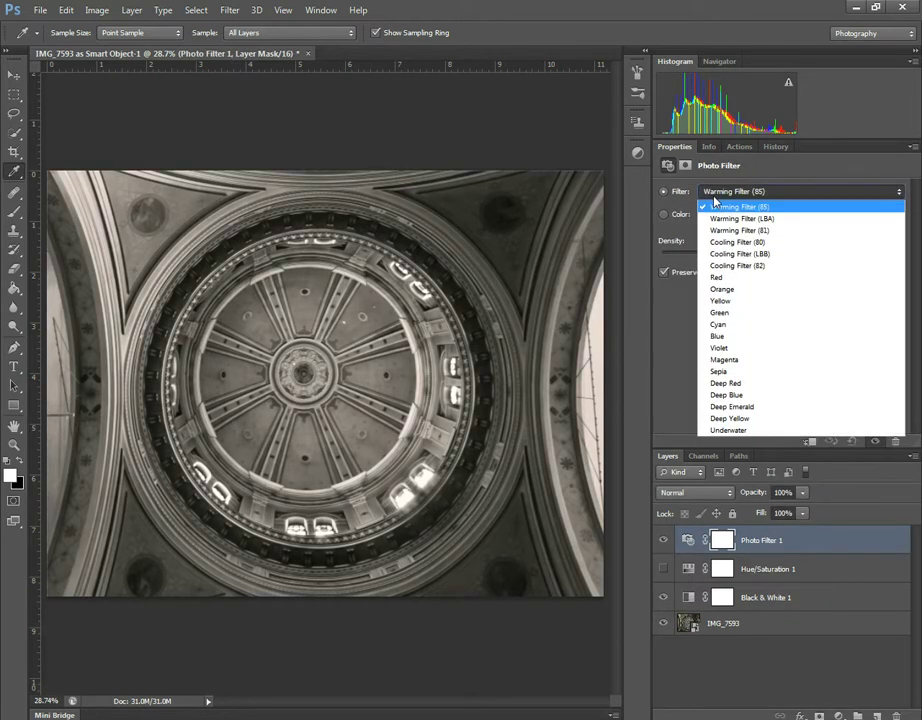
{"action": "left_click", "coordinate": [779, 208]}
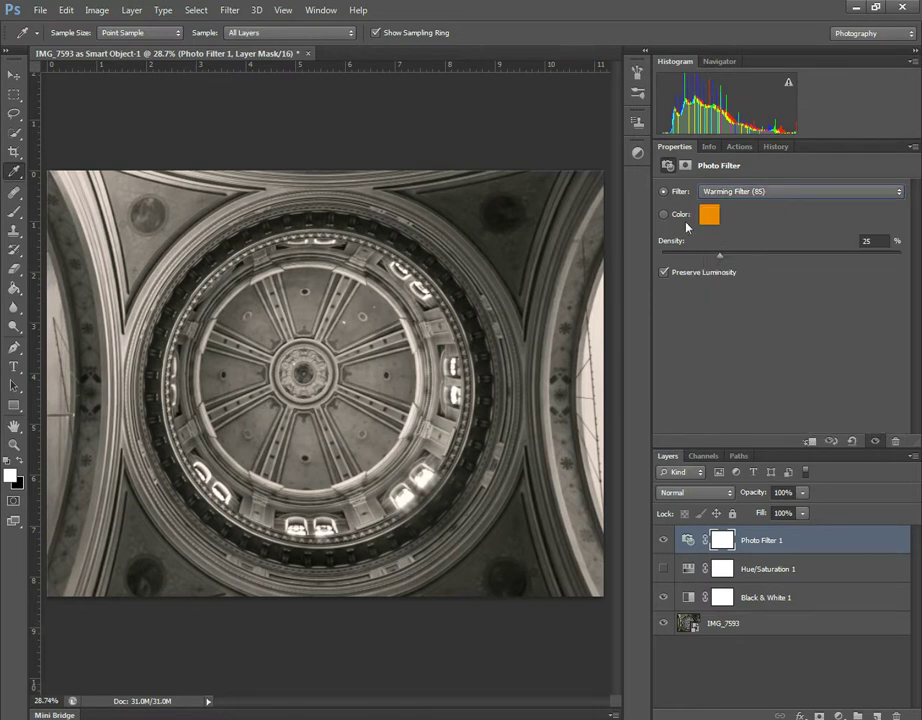
{"action": "left_click_drag", "start_coordinate": [720, 257], "coordinate": [803, 255]}
{"action": "left_click", "coordinate": [801, 493]}
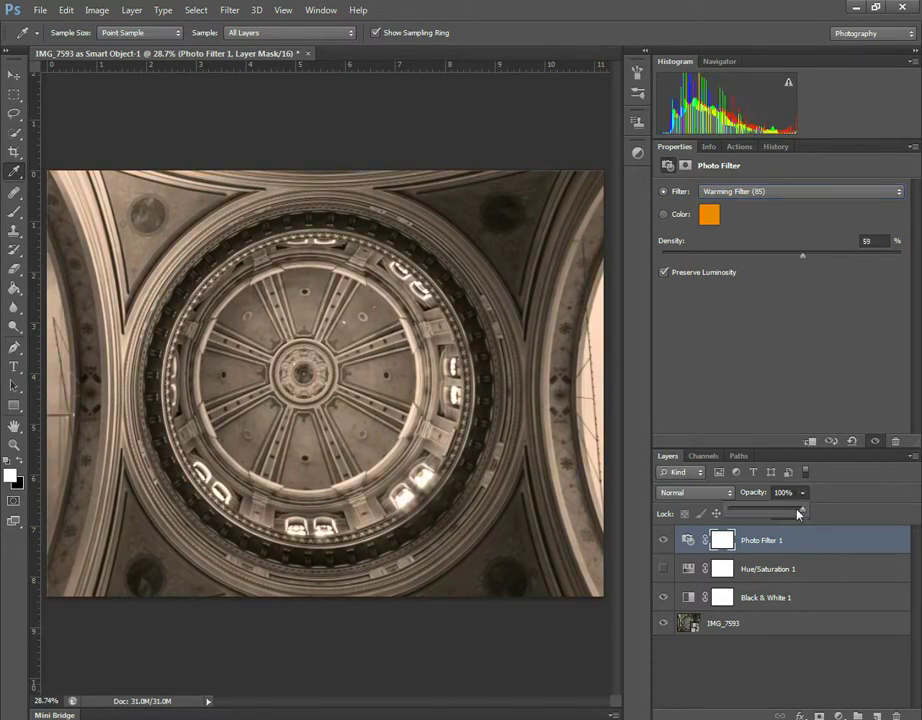
{"action": "left_click_drag", "start_coordinate": [798, 514], "coordinate": [752, 516]}
- Delete the Photo Filter 1 and Hue/Saturation 1 layers
{"action": "left_click_drag", "start_coordinate": [835, 549], "coordinate": [894, 716]}
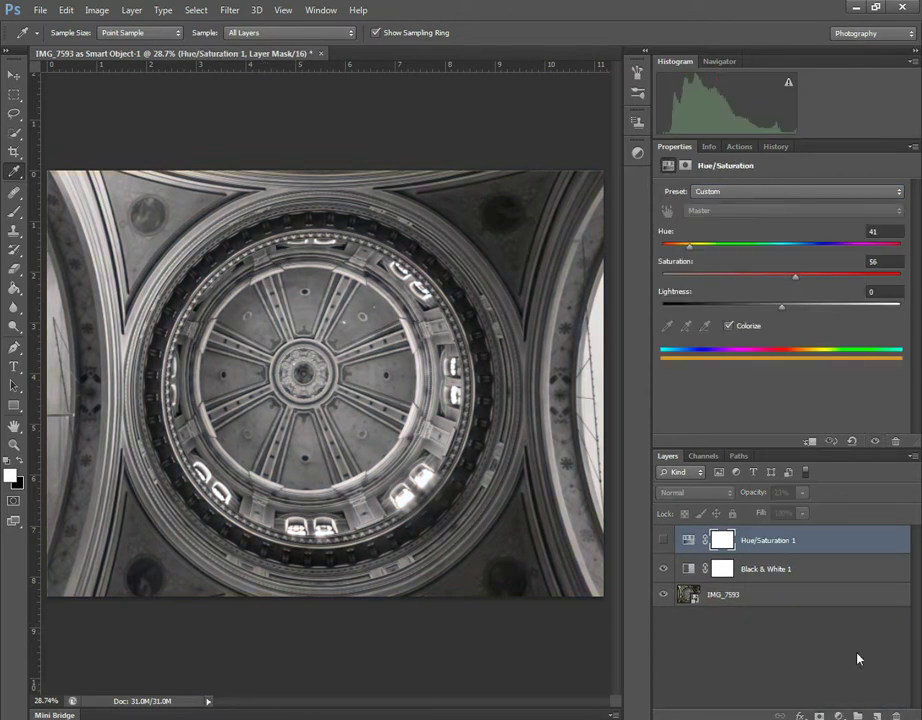
{"action": "left_click", "coordinate": [663, 541]}
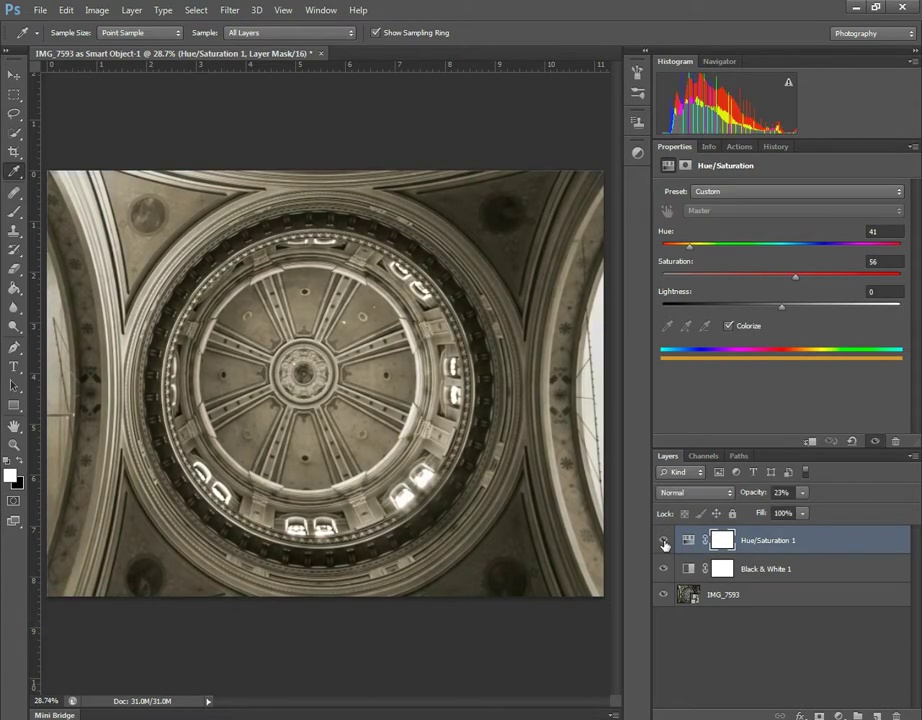
{"action": "left_click", "coordinate": [663, 541]}
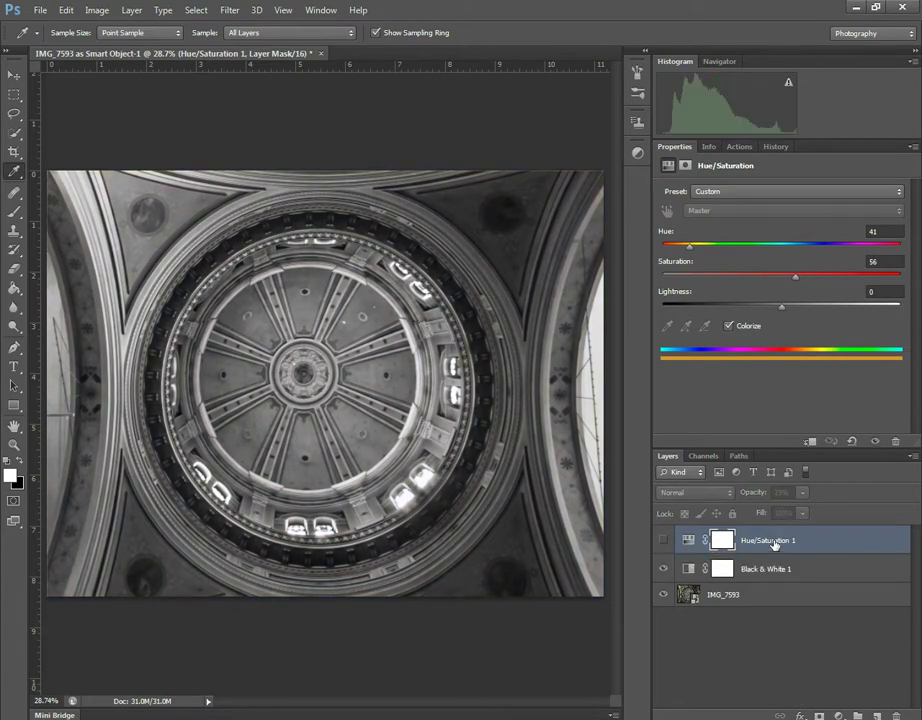
{"action": "left_click_drag", "start_coordinate": [774, 544], "coordinate": [896, 716]}
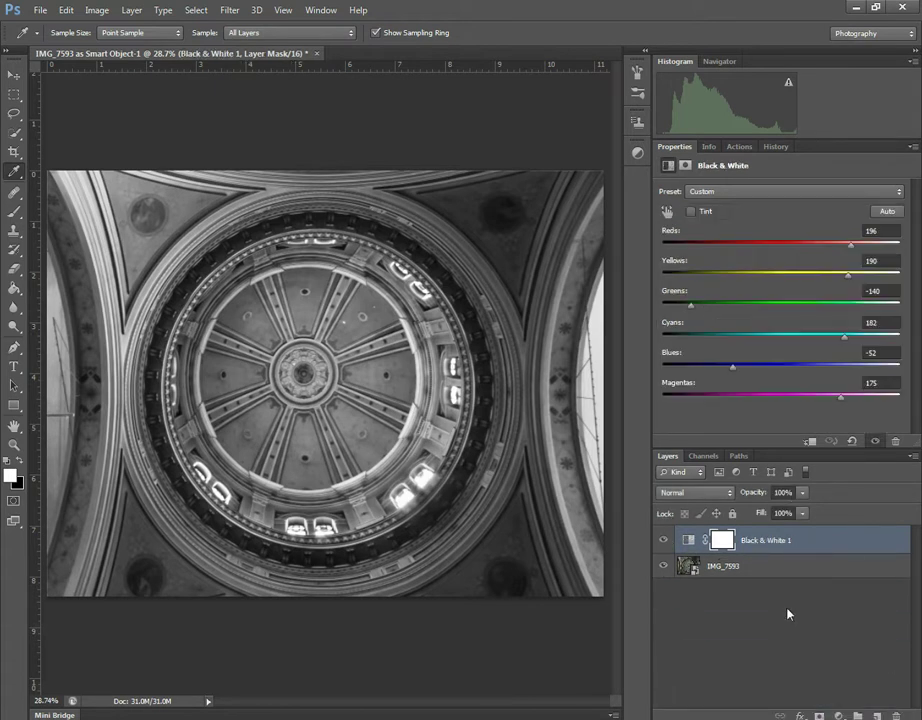
- Add a Levels adjustment layer with input levels 13, 1.04 and 243
{"action": "left_click", "coordinate": [838, 716]}
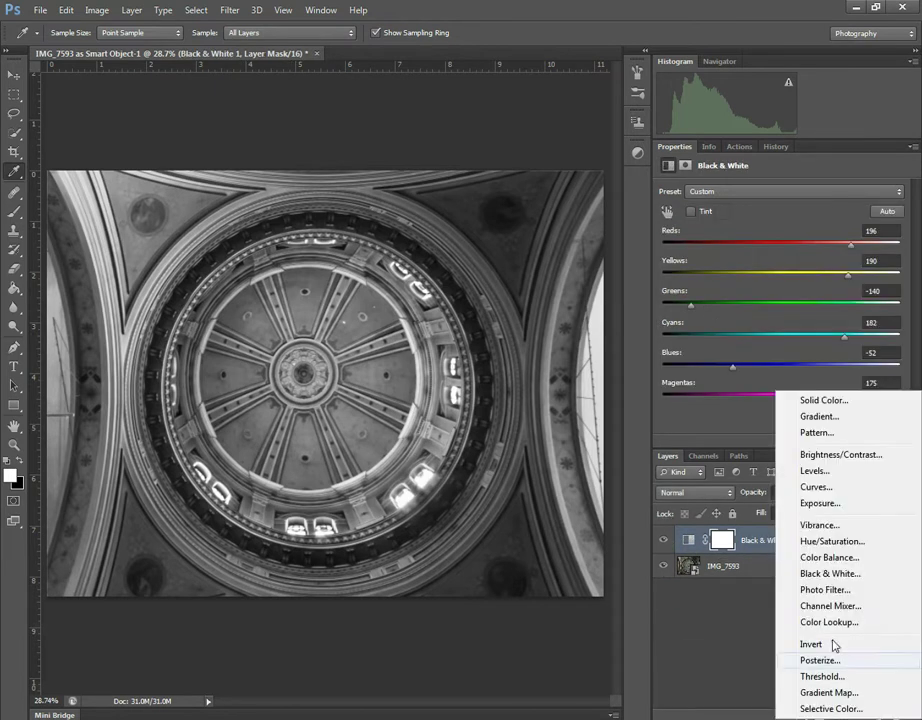
{"action": "left_click", "coordinate": [815, 470]}
{"action": "left_click_drag", "start_coordinate": [700, 298], "coordinate": [709, 300]}
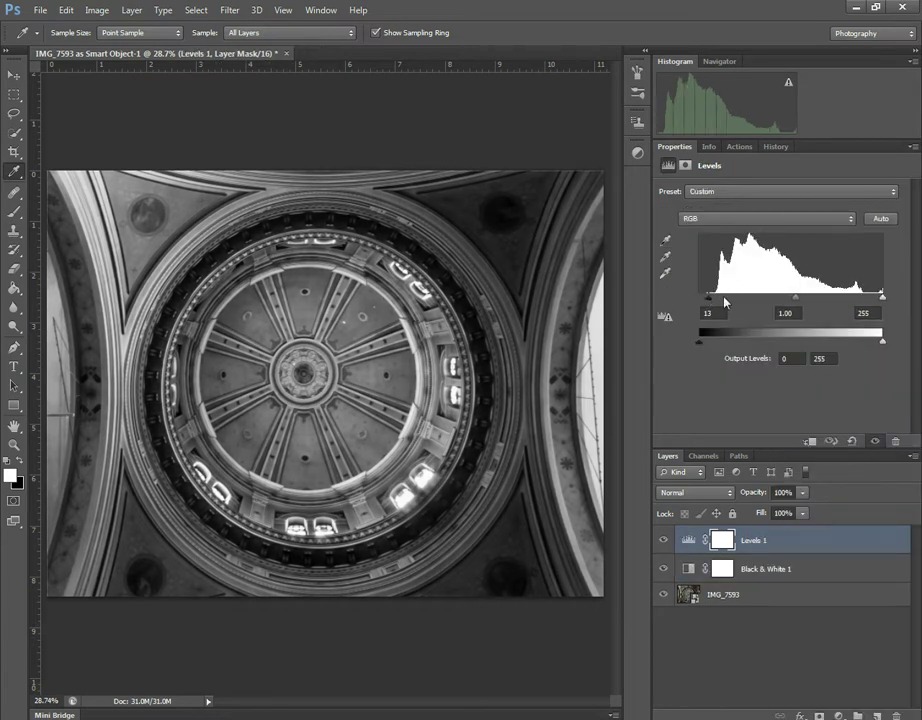
{"action": "mouse_move", "coordinate": [796, 298]}
{"action": "left_mouse_down"}
{"action": "mouse_move", "coordinate": [807, 300]}
{"action": "mouse_move", "coordinate": [792, 298]}
{"action": "left_mouse_up"}
{"action": "left_click_drag", "start_coordinate": [887, 298], "coordinate": [875, 302]}
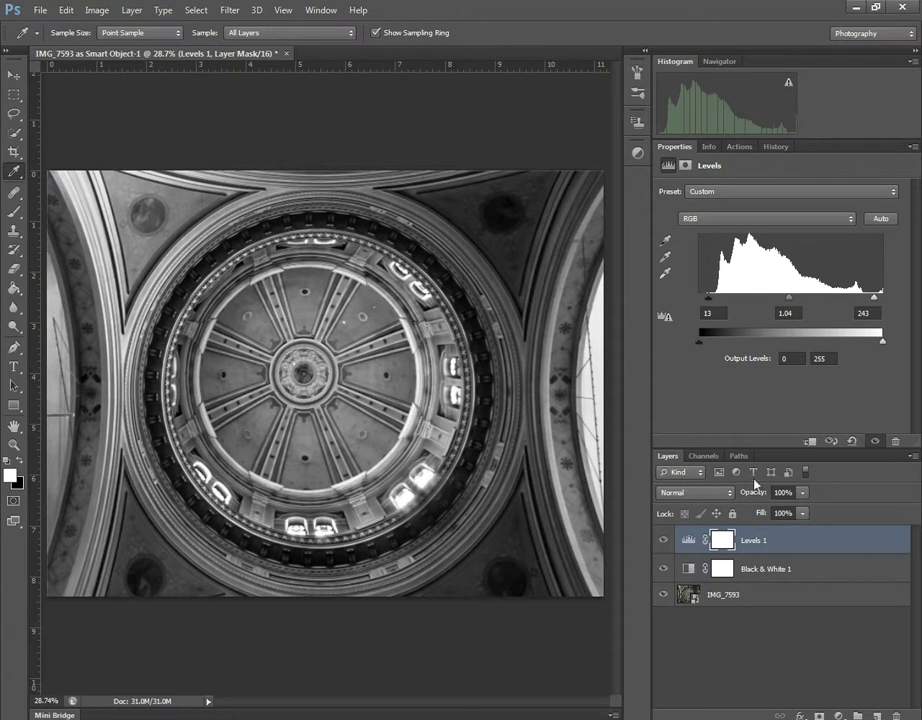
{"action": "left_click", "coordinate": [760, 568]}
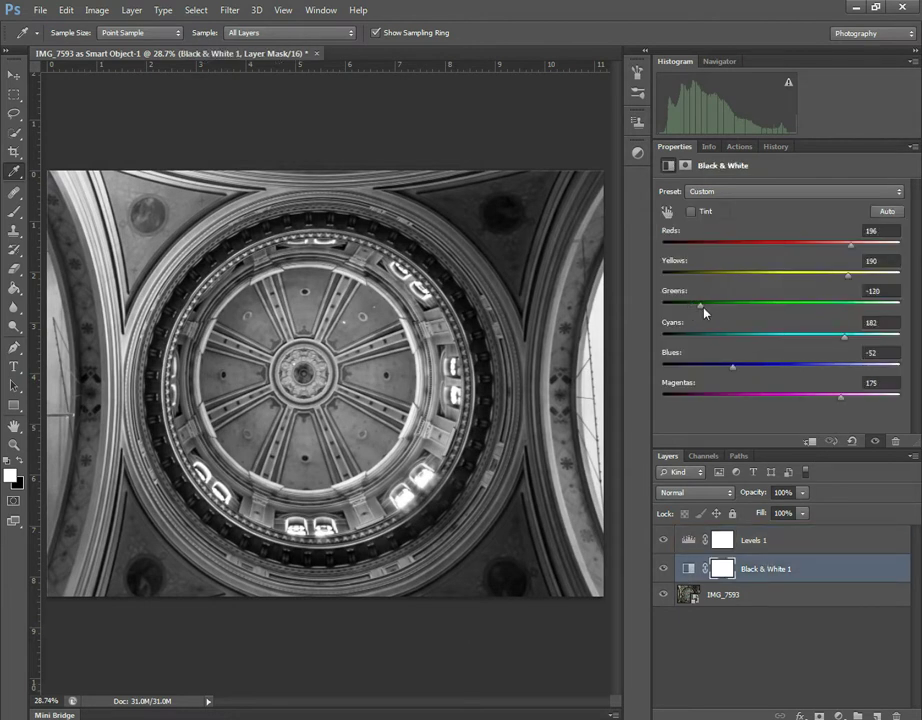
- Set Black & White Greens to -137, narrow the panels and fit the image on screen
{"action": "mouse_move", "coordinate": [704, 313]}
{"action": "left_mouse_down"}
{"action": "mouse_move", "coordinate": [809, 307]}
{"action": "mouse_move", "coordinate": [659, 314]}
{"action": "mouse_move", "coordinate": [735, 305]}
{"action": "mouse_move", "coordinate": [713, 309]}
{"action": "left_mouse_up"}
{"action": "left_click_drag", "start_coordinate": [715, 311], "coordinate": [708, 311]}
{"action": "left_click_drag", "start_coordinate": [653, 410], "coordinate": [839, 414]}
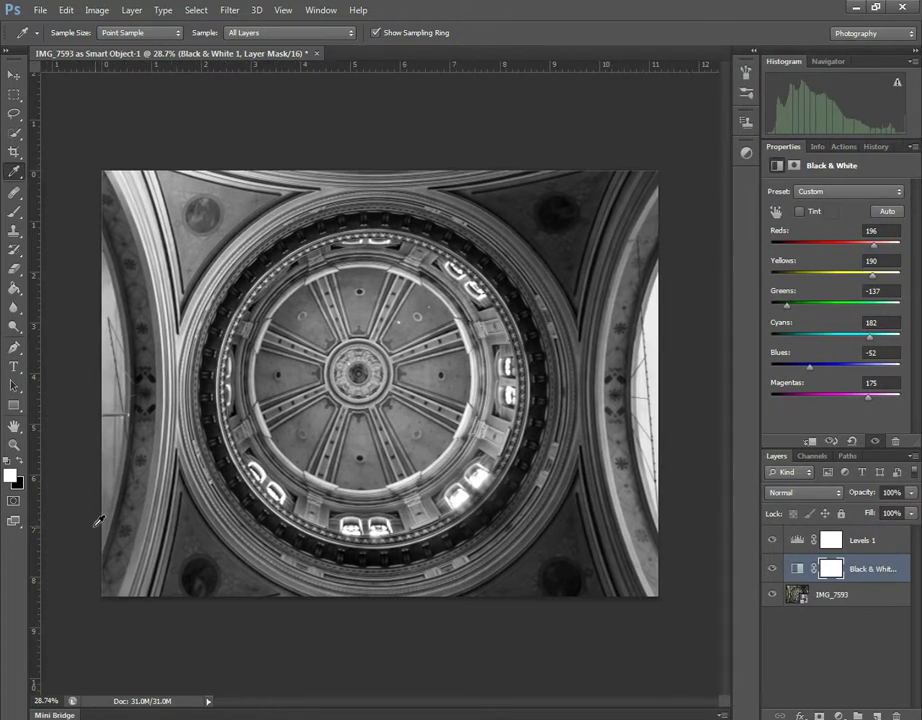
{"action": "left_click", "coordinate": [14, 443]}
{"action": "right_click", "coordinate": [190, 410]}
{"action": "left_click", "coordinate": [215, 422]}
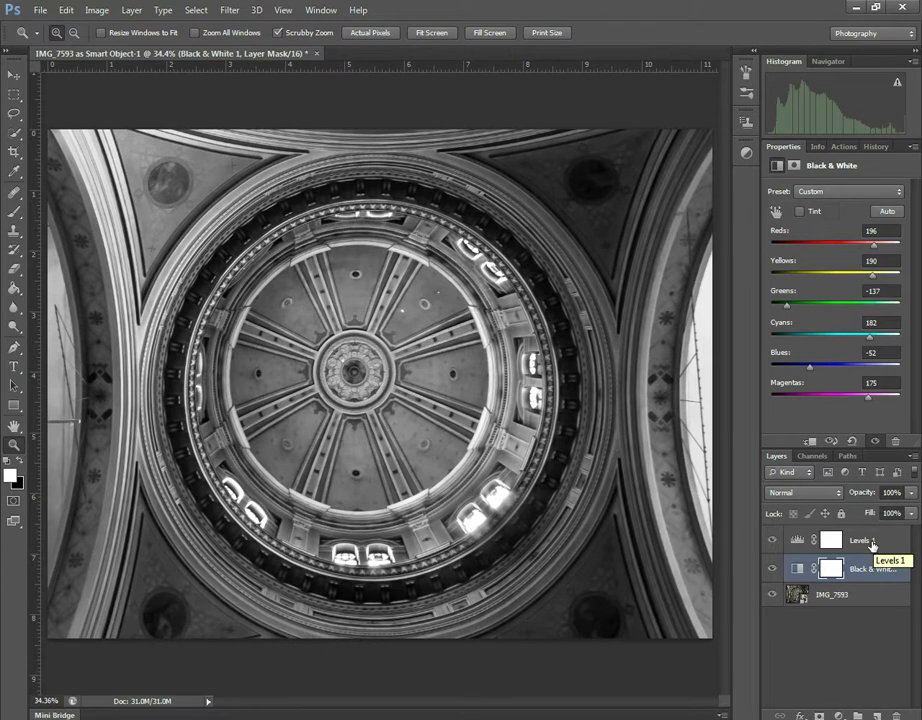
{"action": "left_click", "coordinate": [870, 545]}
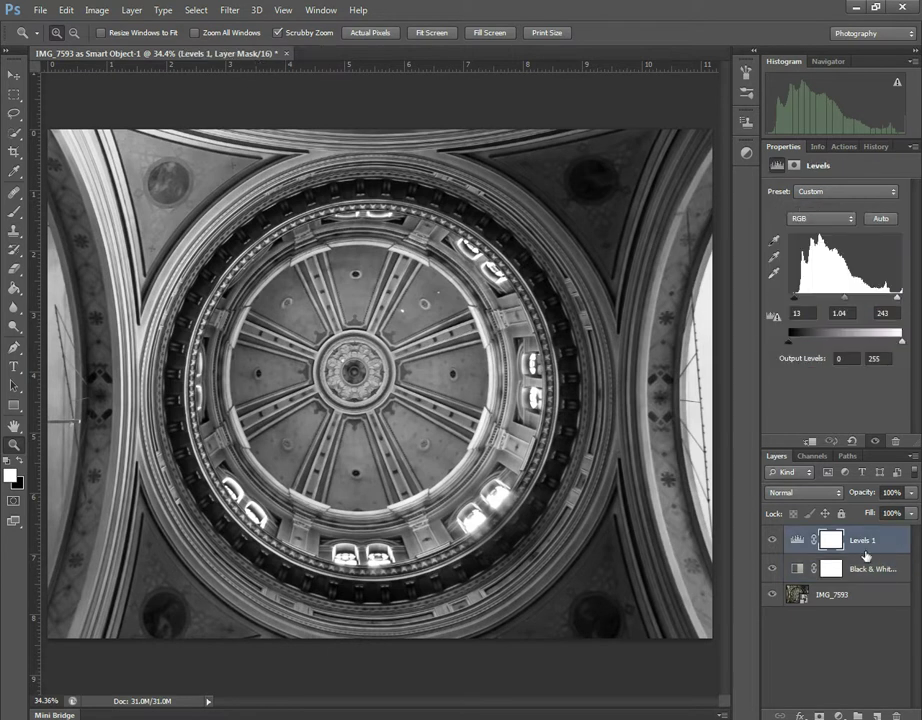
{"action": "left_click", "coordinate": [868, 567]}
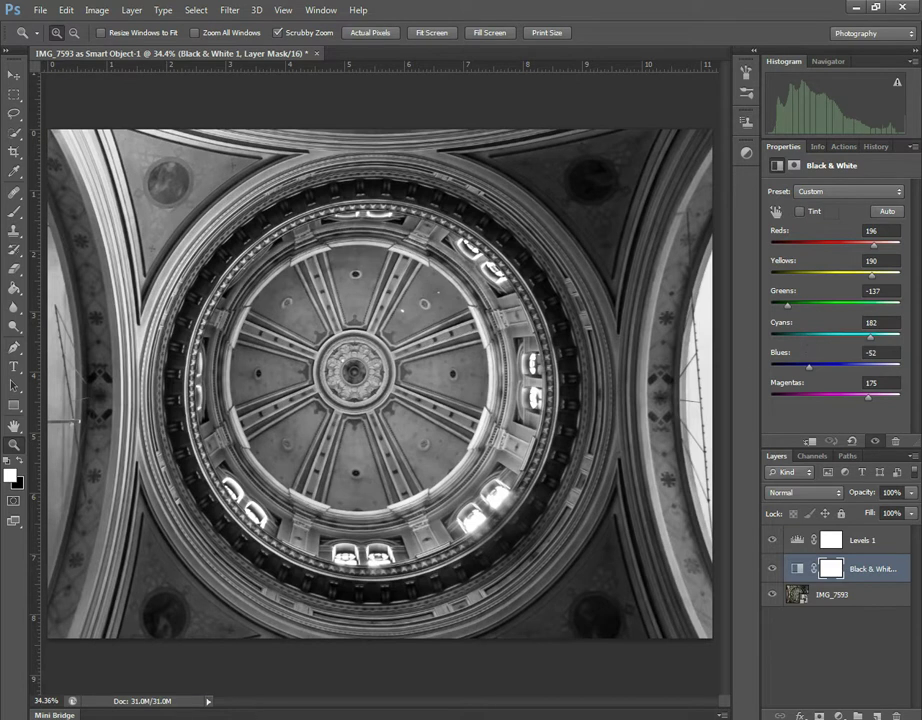
- Open IMG_7595_6_7 copy.tif from Bridge in Camera Raw
{"action": "mouse_move", "coordinate": [153, 719]}
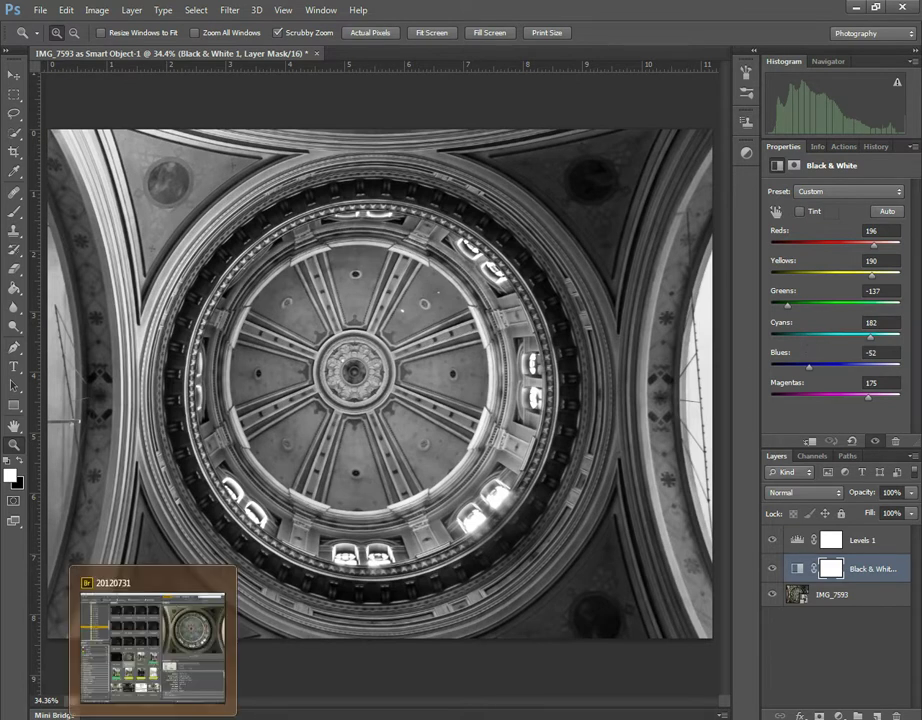
{"action": "left_click", "coordinate": [153, 719]}
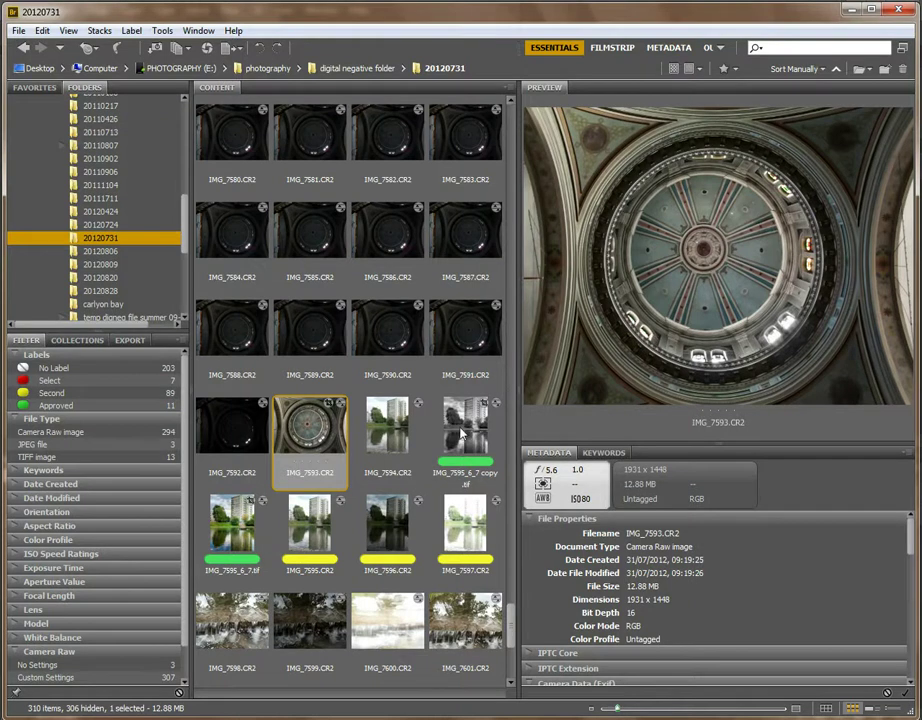
{"action": "left_click", "coordinate": [461, 430]}
{"action": "right_click", "coordinate": [461, 432]}
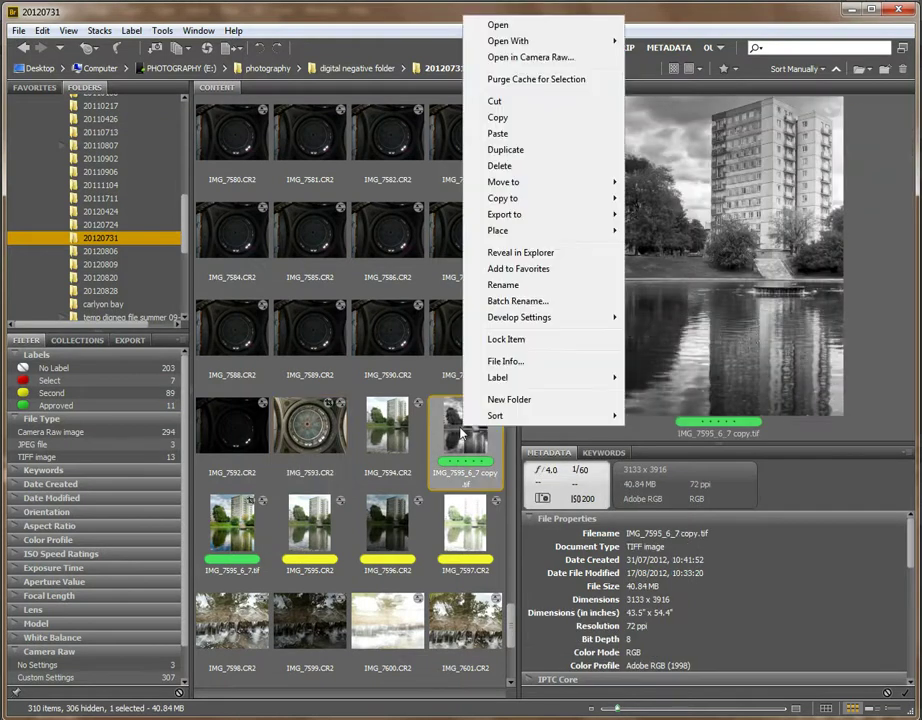
{"action": "left_click", "coordinate": [569, 62]}
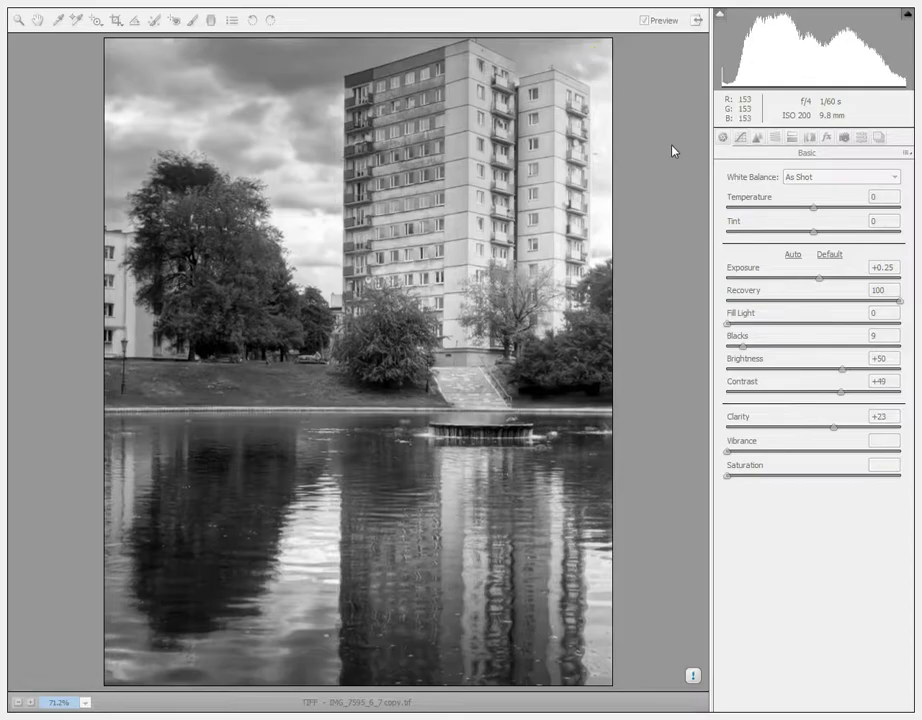
- Show the HSL/Grayscale mix (Oranges +100, Blues -55) and fit the image in the view
{"action": "left_click", "coordinate": [777, 138]}
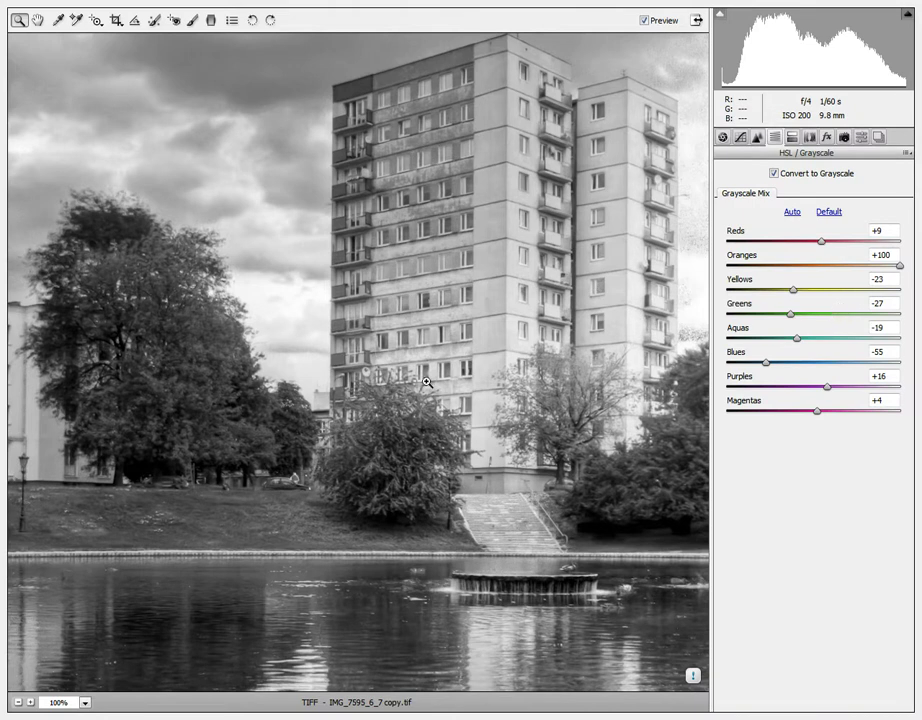
{"action": "right_click", "coordinate": [345, 273]}
{"action": "left_click", "coordinate": [413, 463]}
- Try a sepia split tone on the highlights at hue 36, then reset hue and saturation to 0
{"action": "left_click", "coordinate": [797, 139]}
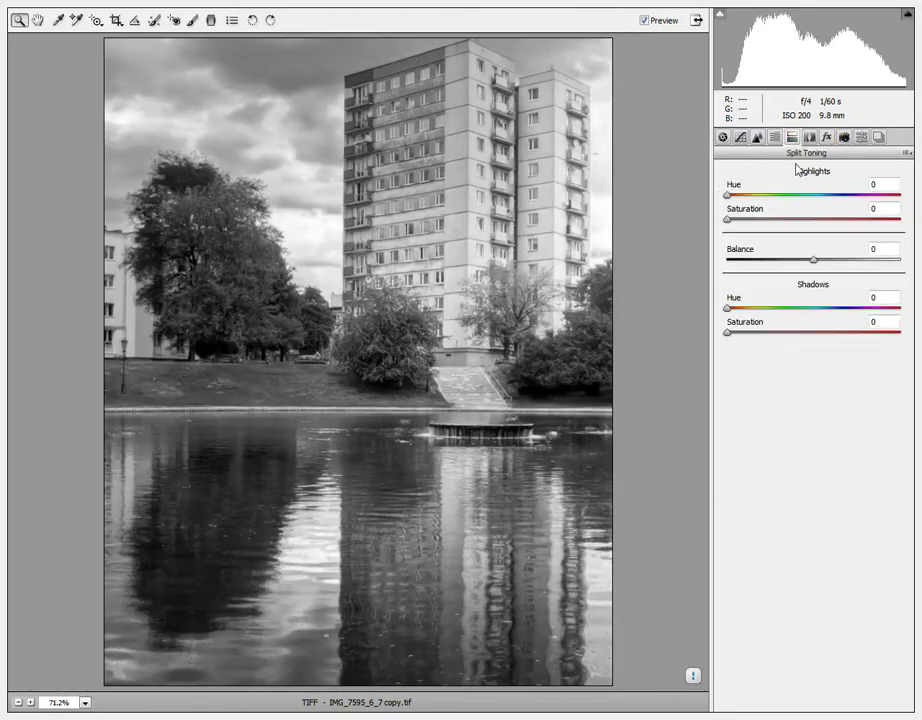
{"action": "left_click", "coordinate": [745, 195]}
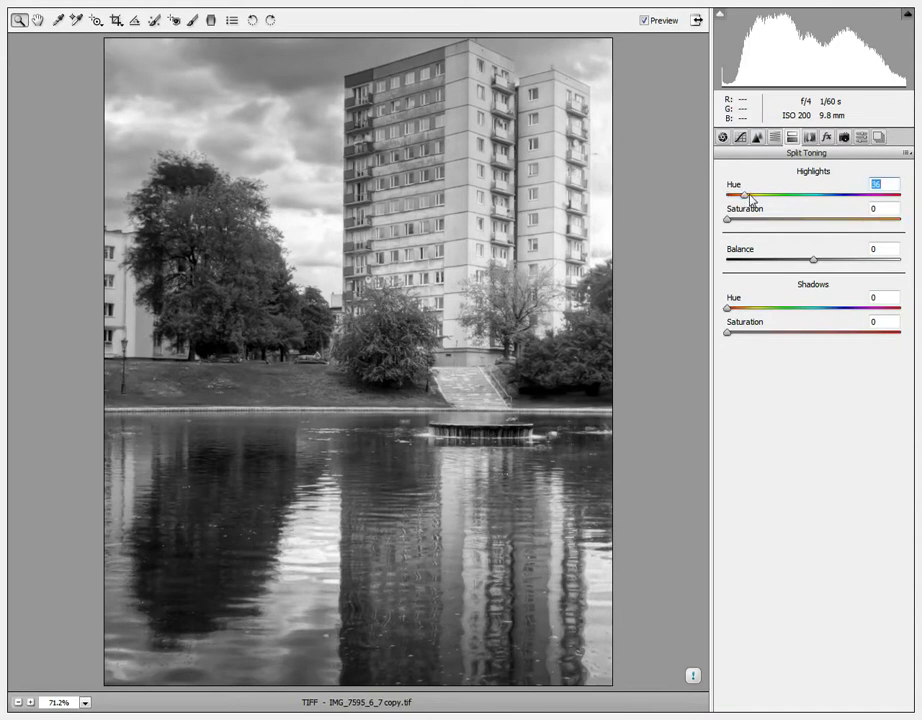
{"action": "left_click", "coordinate": [759, 220]}
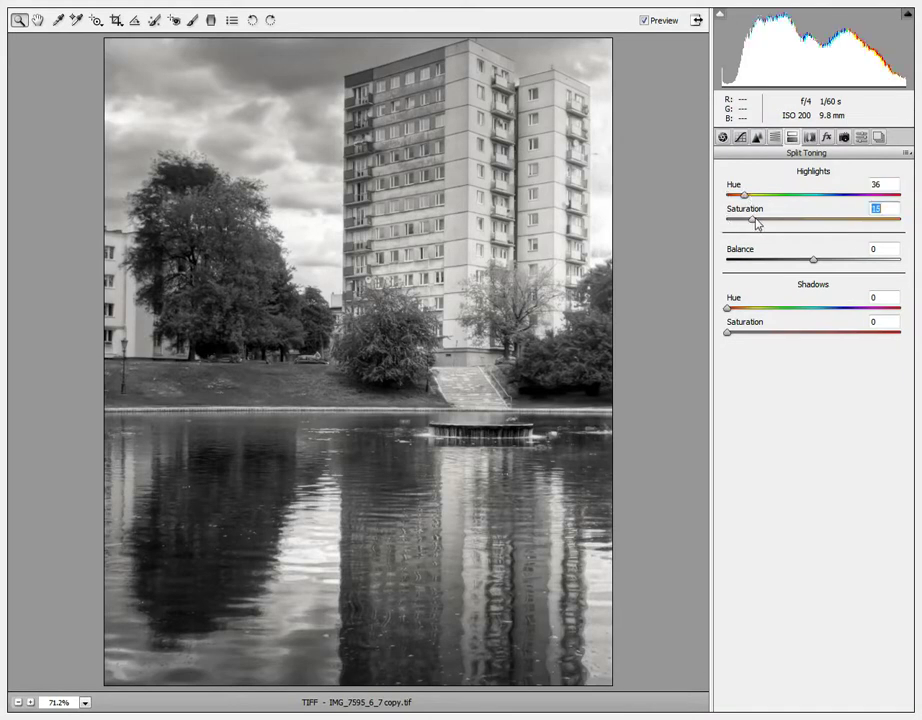
{"action": "left_click_drag", "start_coordinate": [763, 221], "coordinate": [691, 226]}
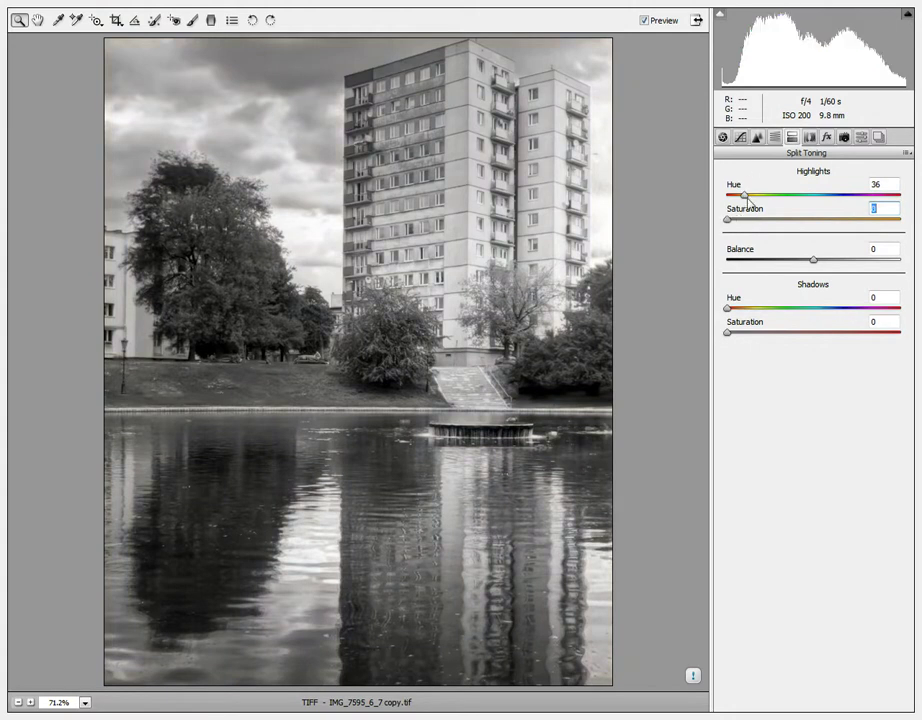
{"action": "left_click_drag", "start_coordinate": [744, 195], "coordinate": [732, 197]}
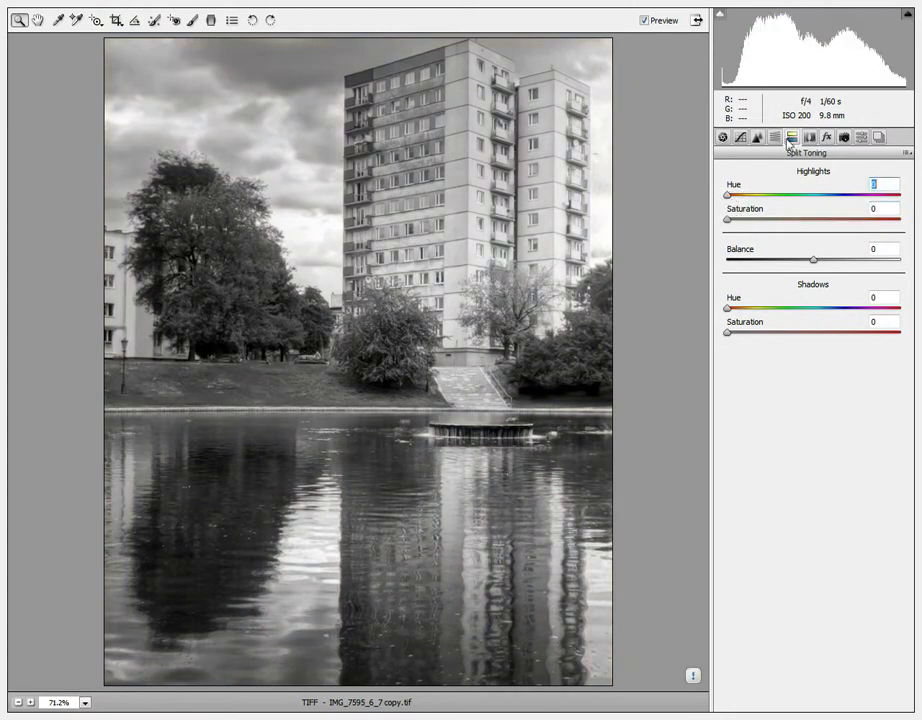
{"action": "left_click", "coordinate": [773, 139]}
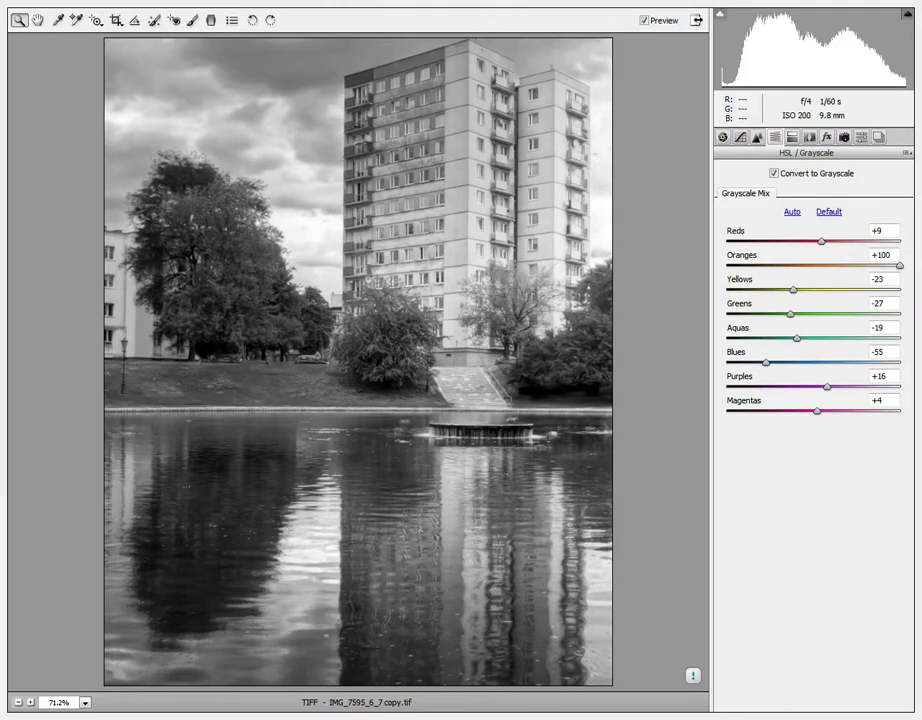